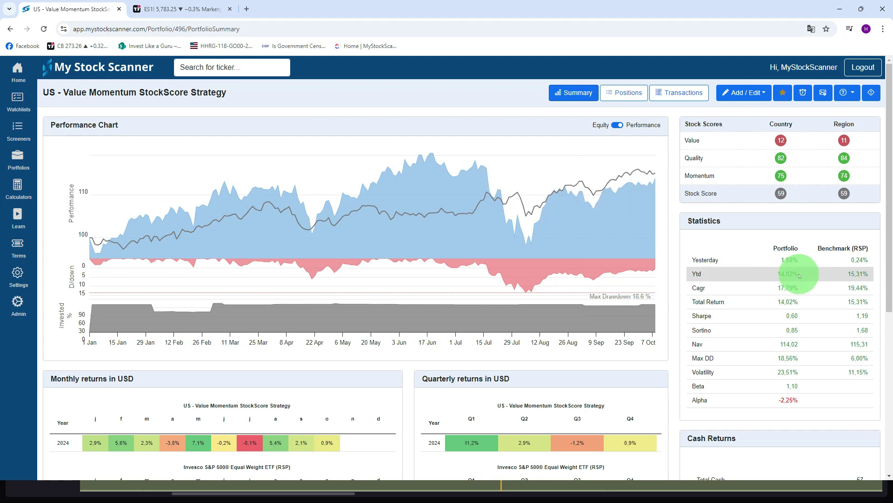
Review the portfolio's year-to-date return against the benchmark, along with the monthly and quarterly returns.
left_click_drag(801, 273, 776, 274)
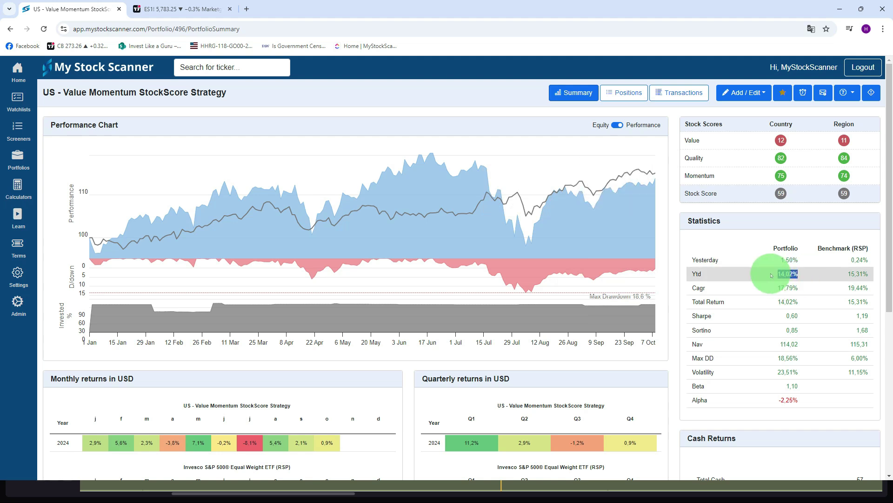
left_click(845, 274)
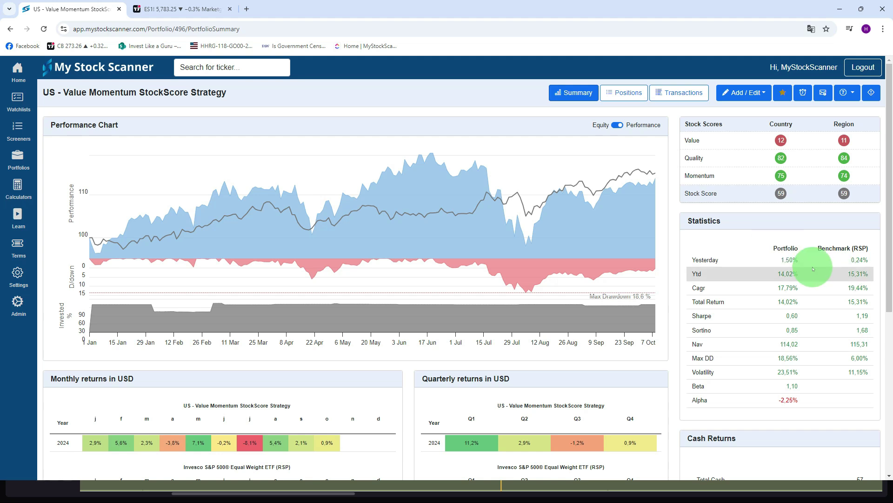
scroll(309, 372, "down", 2)
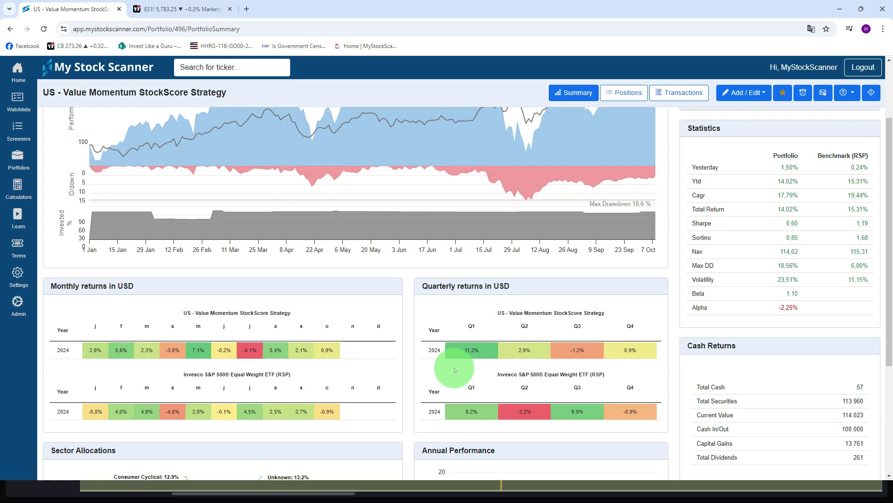
scroll(454, 370, "up", 2)
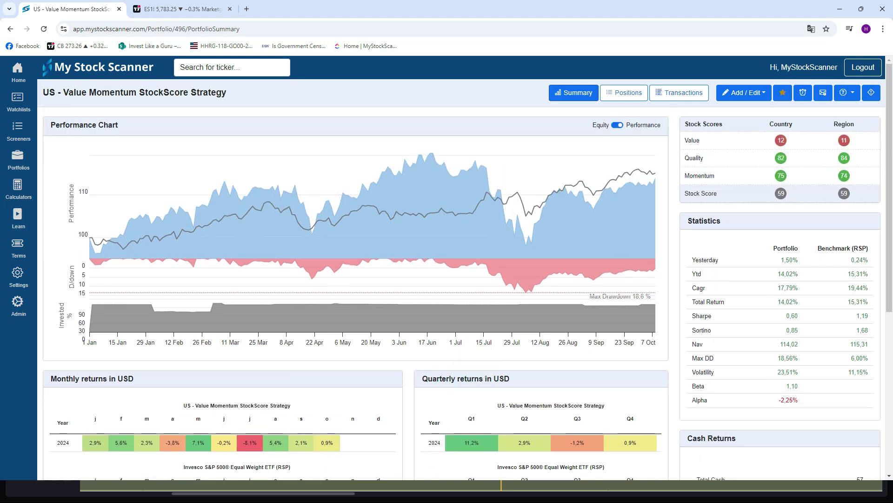
Switch to the Excel strategy workbook and look over the yearly returns up to 2023 and the QM, VQ, inv. VM and TPI+ columns.
key("alt+Tab")
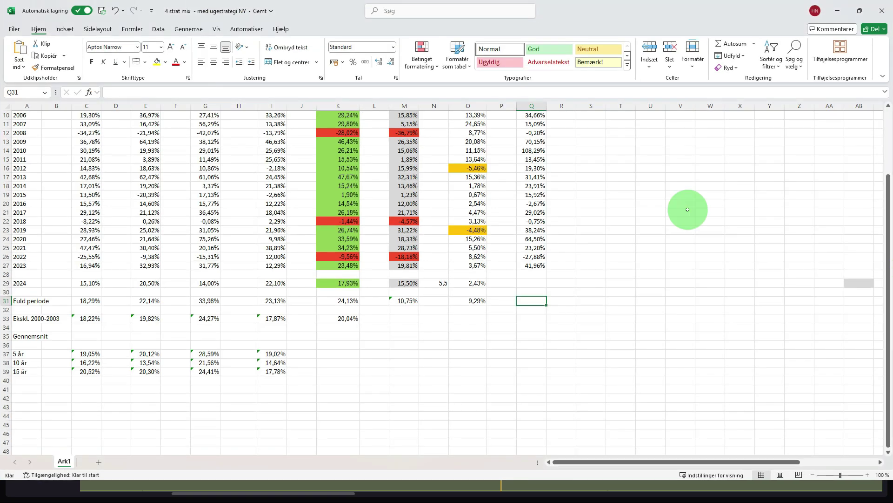
scroll(672, 255, "up", 3)
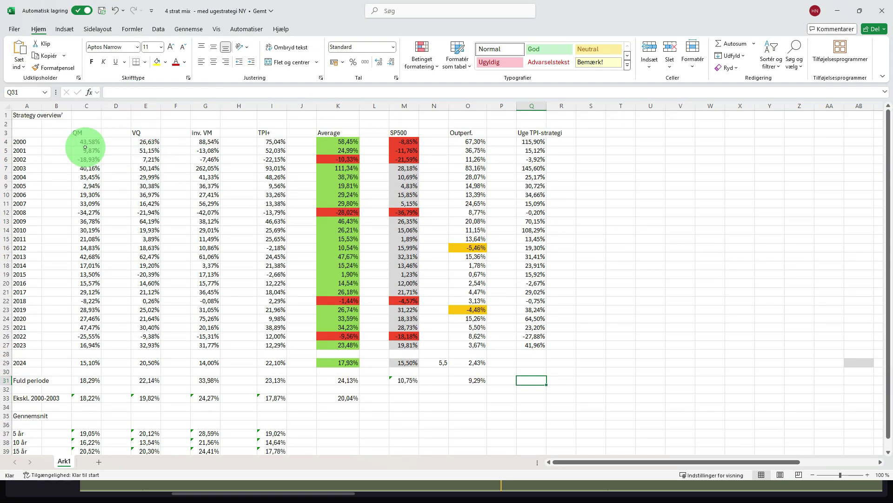
scroll(178, 194, "down", 3)
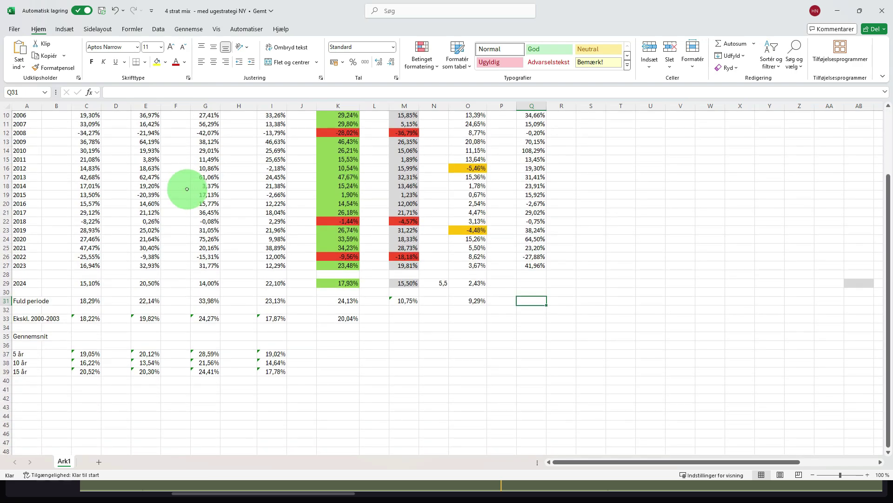
left_click(24, 265)
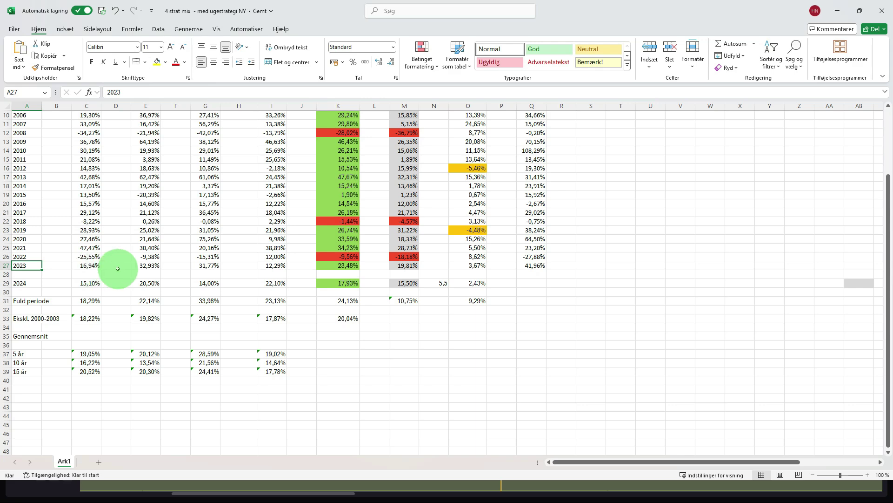
scroll(118, 265, "up", 3)
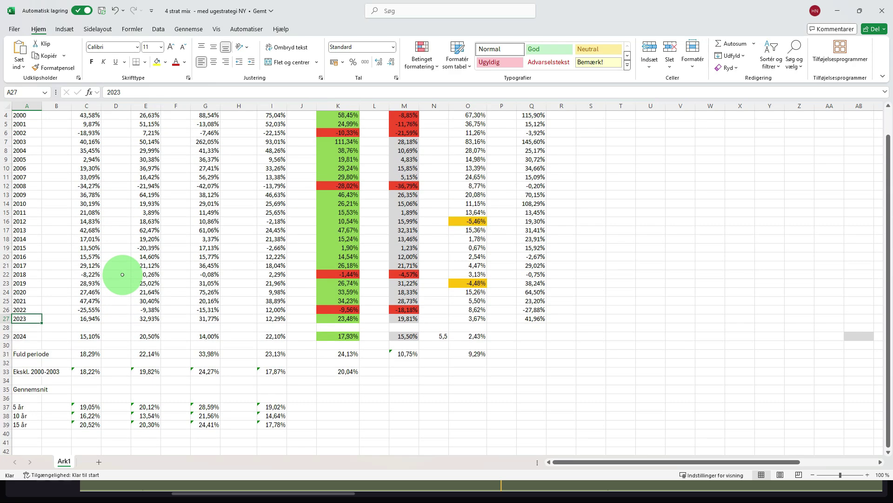
left_click(84, 135)
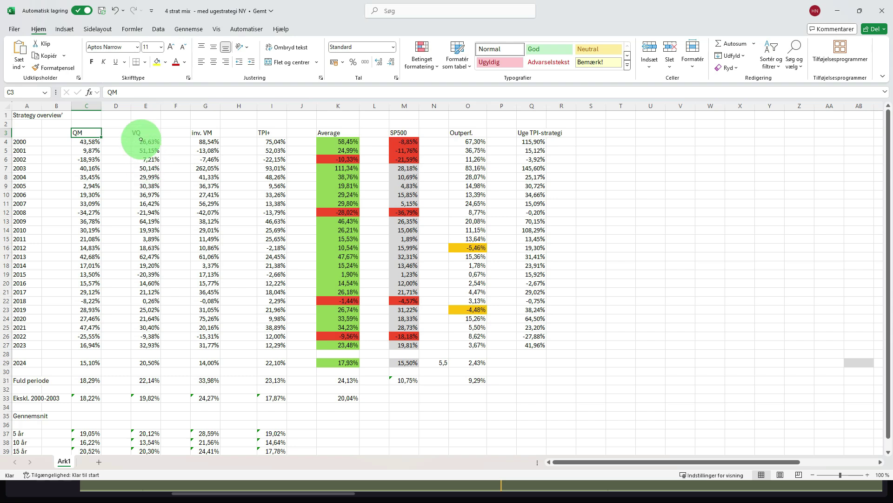
left_click(137, 133)
left_click(204, 132)
left_click(262, 133)
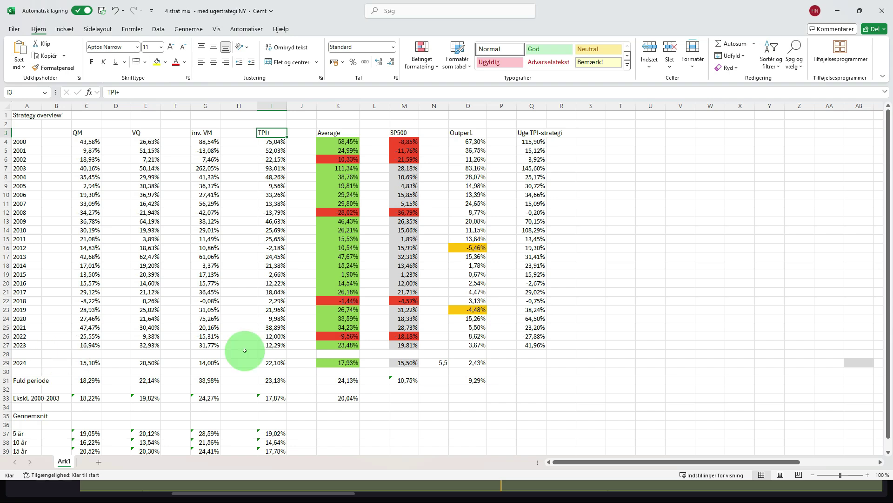
Compare the 2023 returns of the SP500, the average, the outperformance and each of the four strategies.
left_click(402, 345)
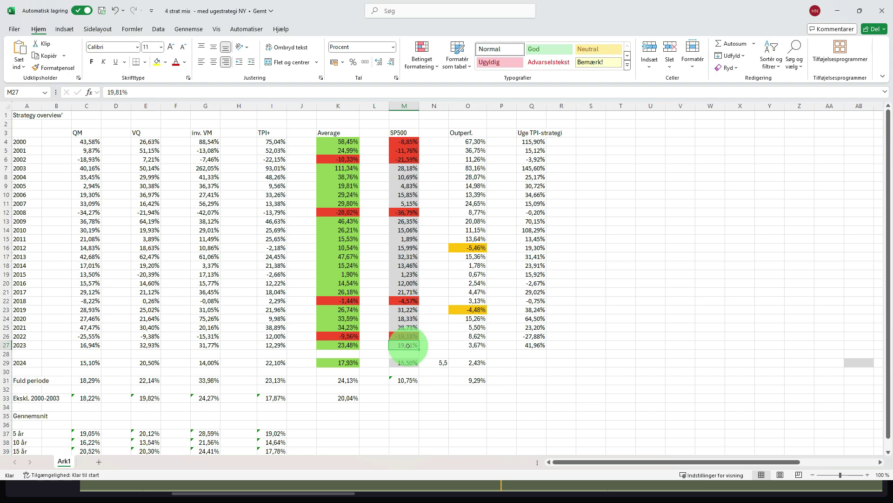
key("Left")
key("Left")
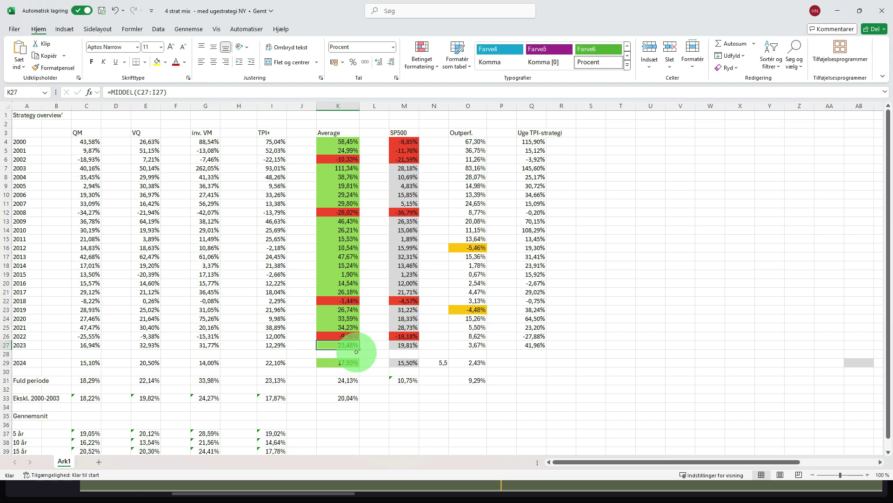
left_click(469, 344)
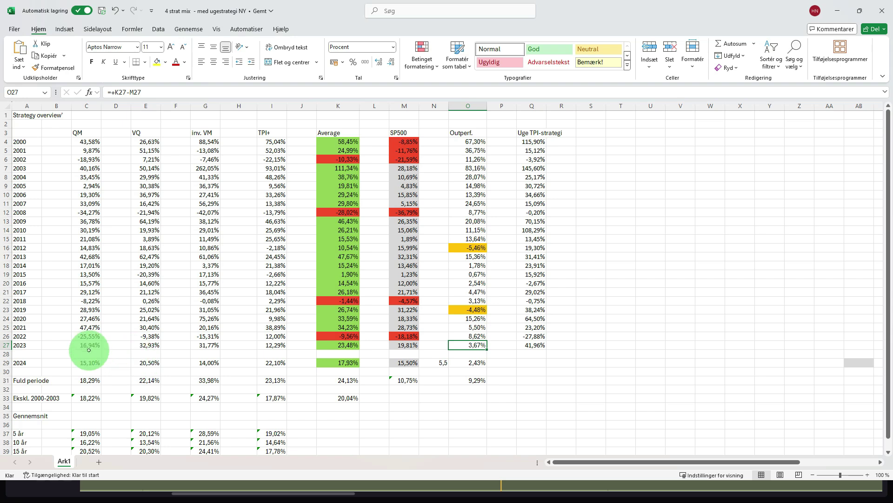
left_click(274, 345)
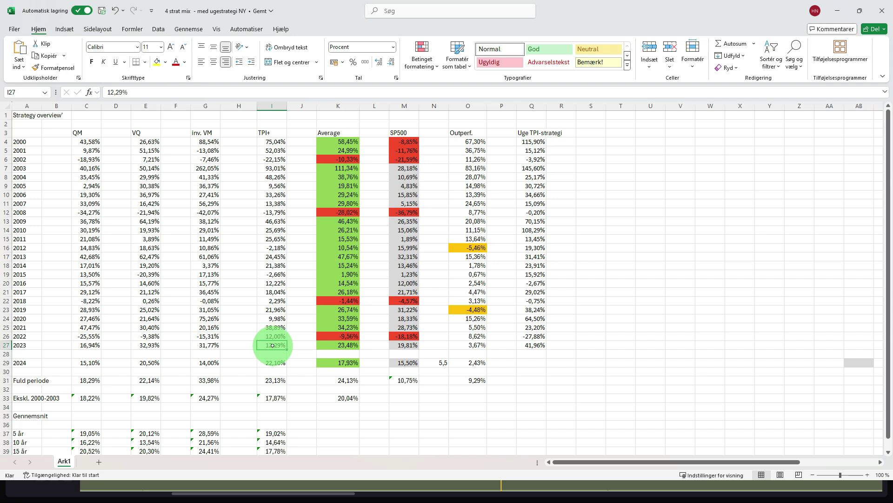
left_click(200, 345)
left_click(140, 345)
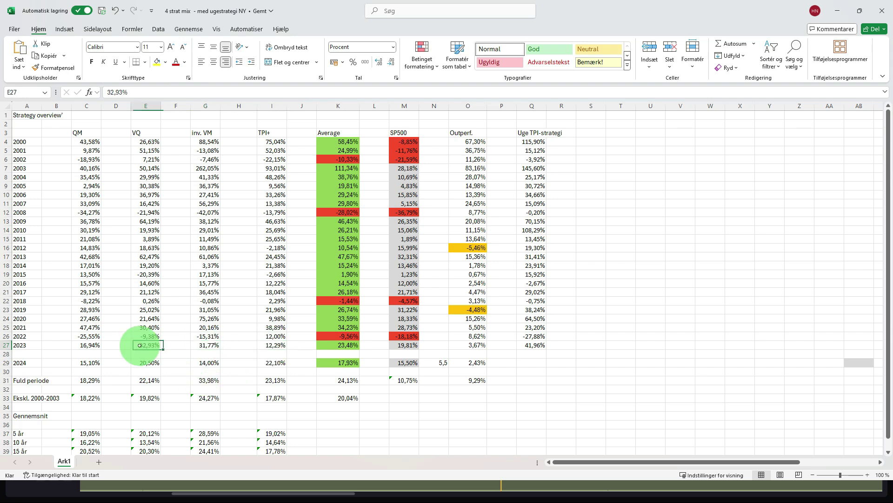
left_click(81, 345)
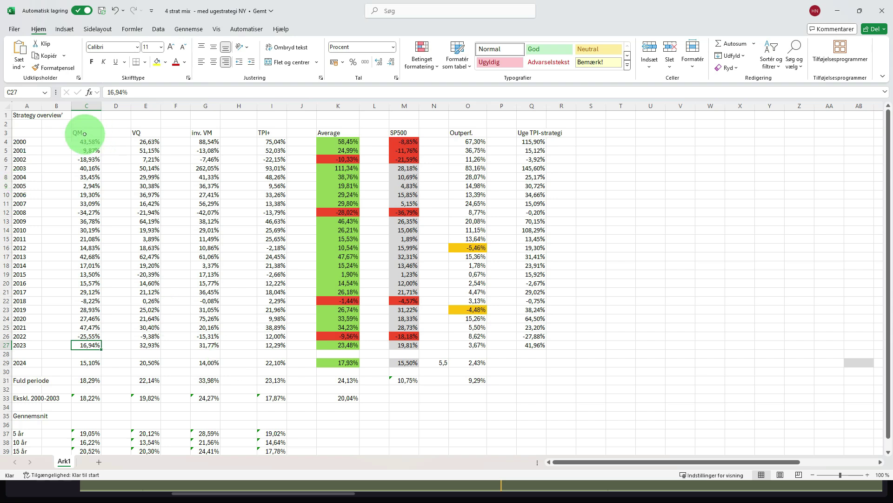
Review the inv. VM, VQ and TPI+ strategy columns one after another.
left_click(198, 133)
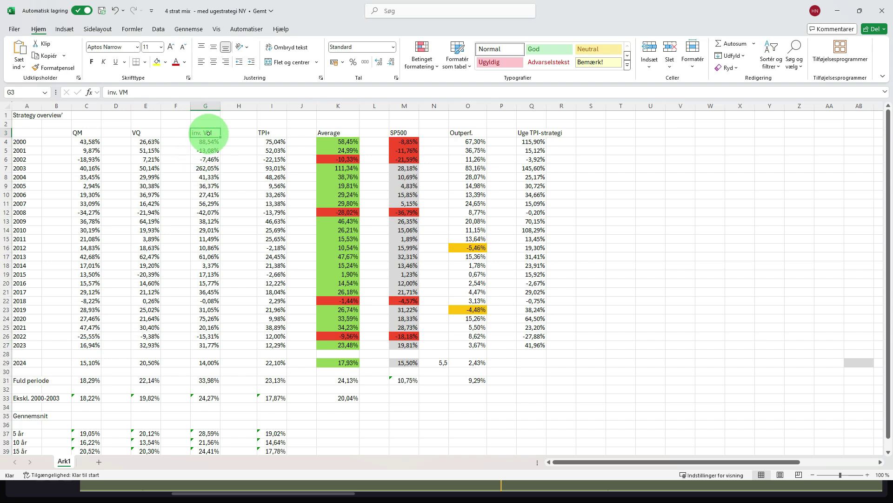
left_click(142, 132)
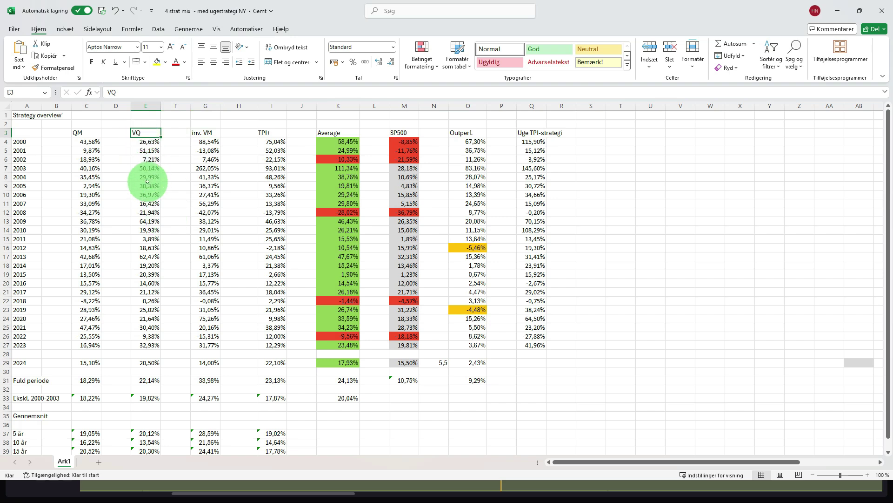
left_click(266, 132)
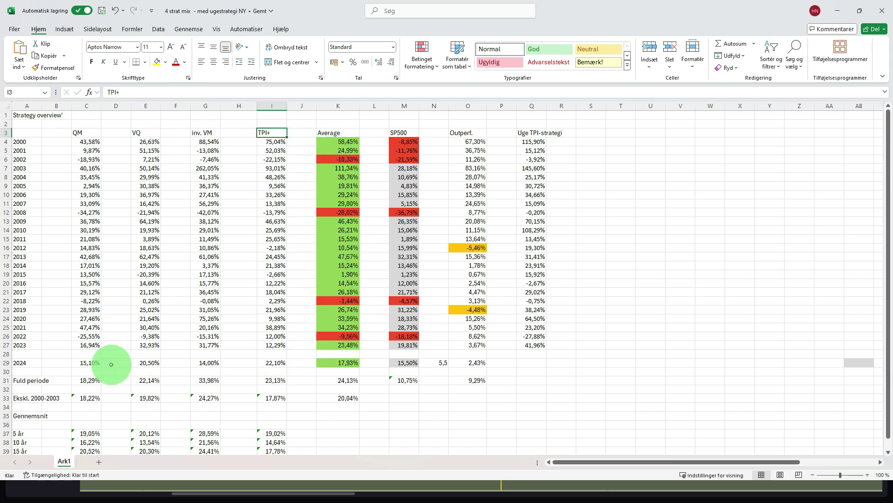
Examine the Ekskl. 2000-2003 row label and the 2003 returns for the average, VQ and inv. VM.
left_click(18, 399)
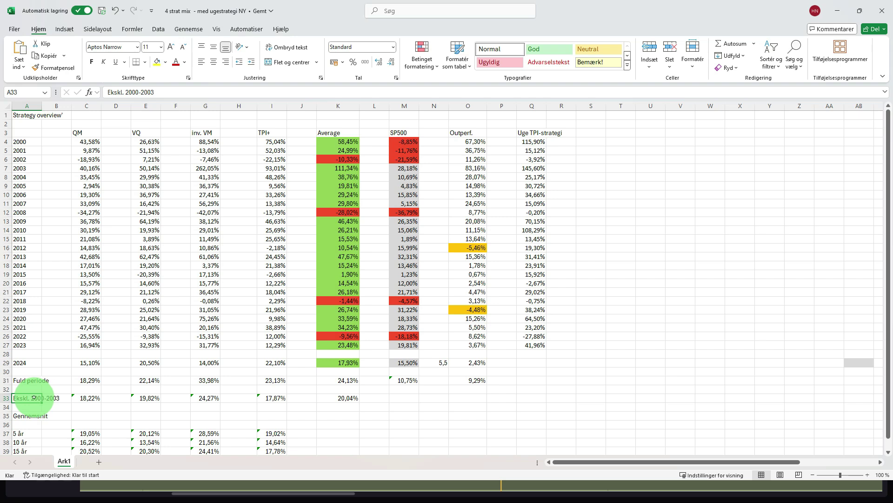
left_click(343, 172)
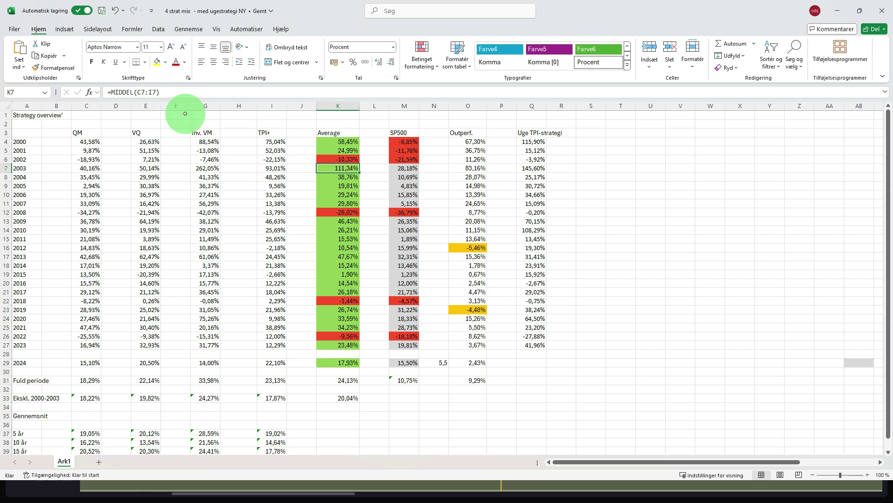
left_click(140, 169)
left_click(214, 168)
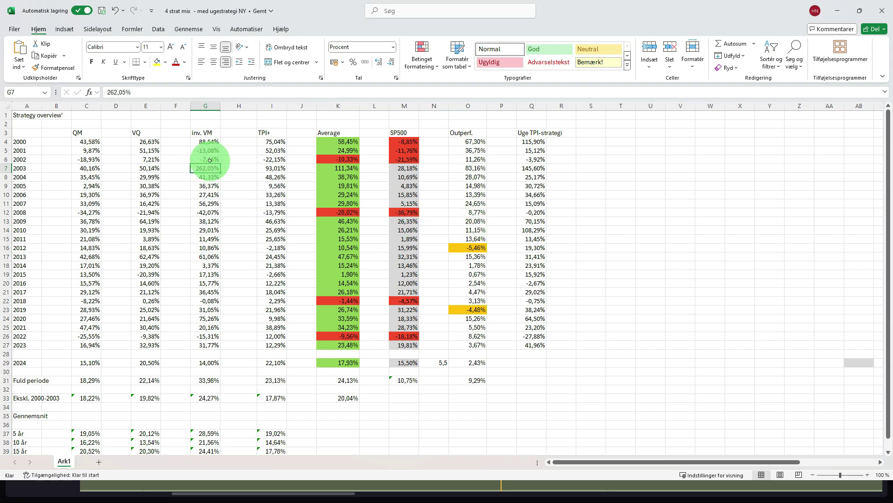
Compare the strategy average with the SP500 year by year for 2000 to 2003.
left_click(347, 142)
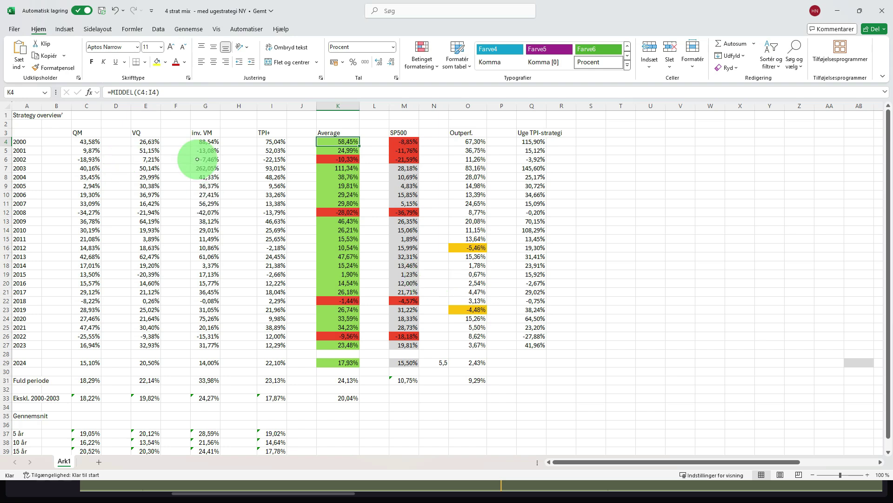
left_click(406, 140)
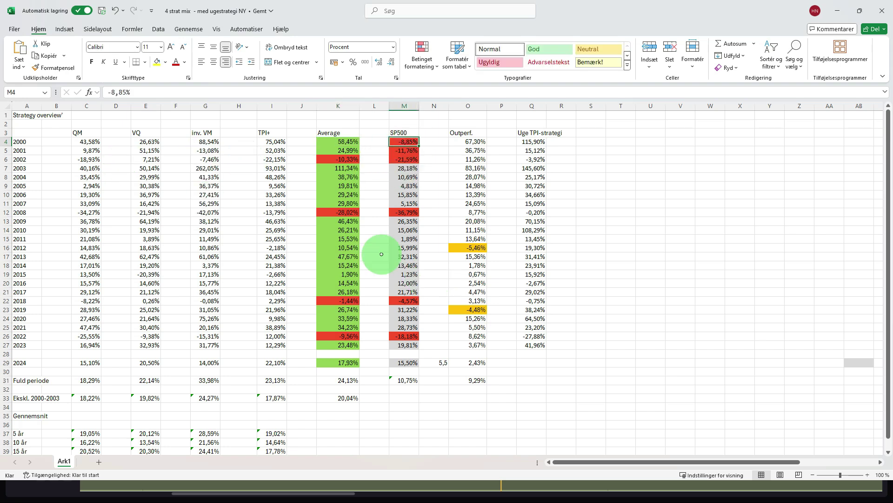
left_click(343, 159)
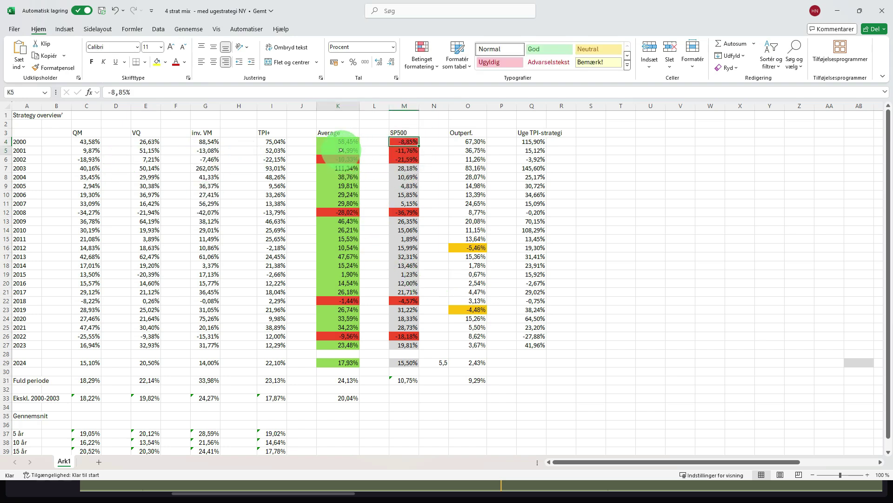
left_click(408, 150)
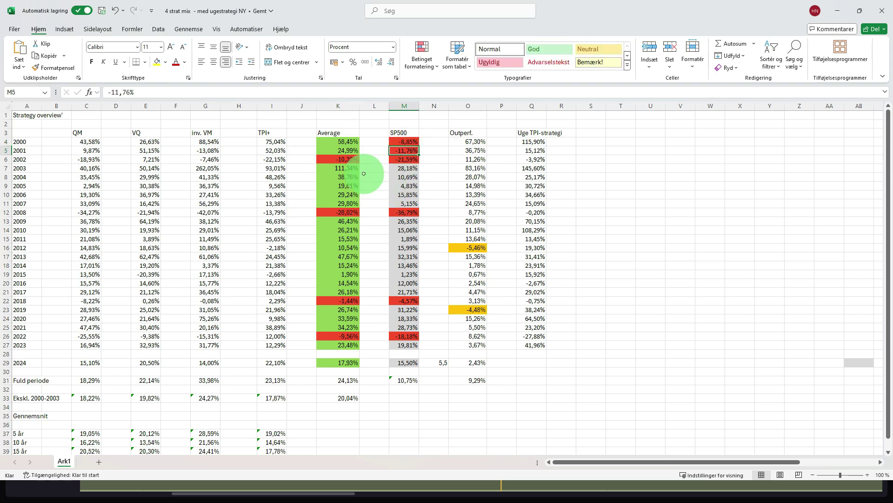
left_click(342, 161)
left_click(411, 161)
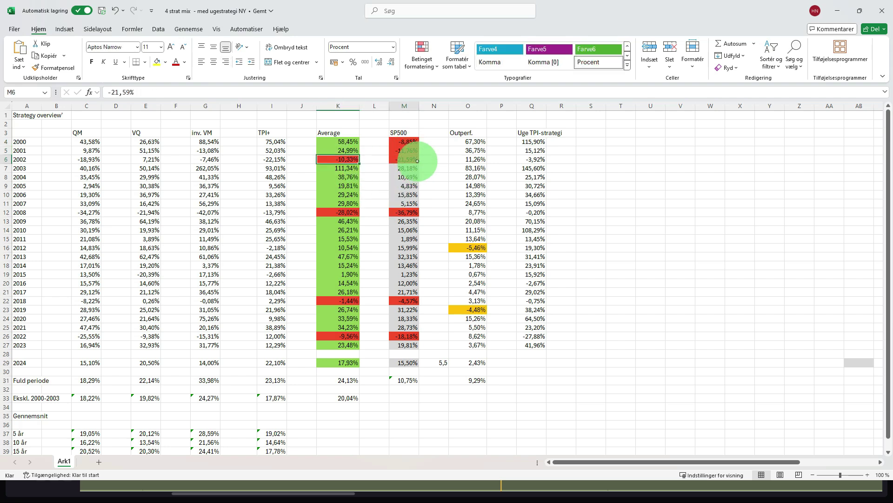
left_click(347, 168)
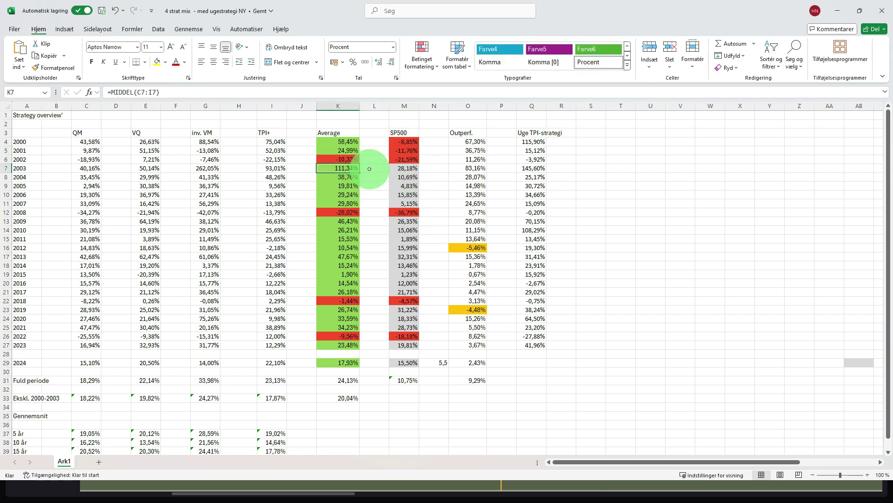
left_click(370, 168)
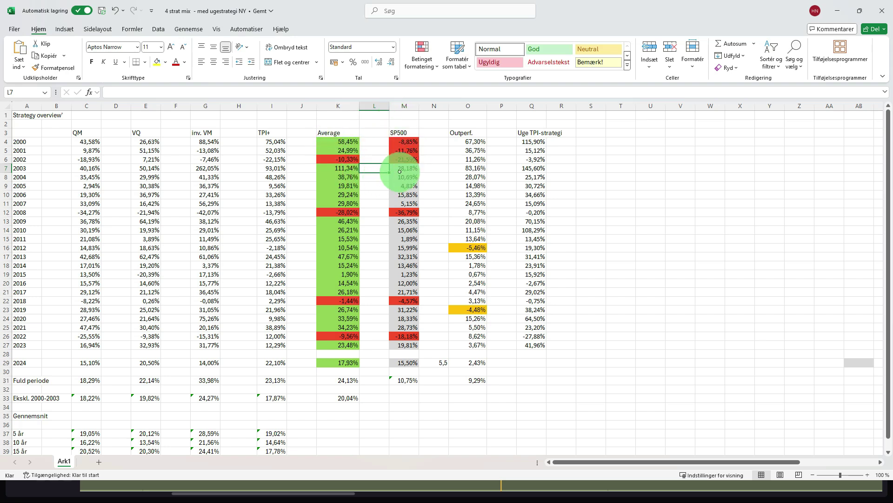
left_click_drag(349, 168, 404, 142)
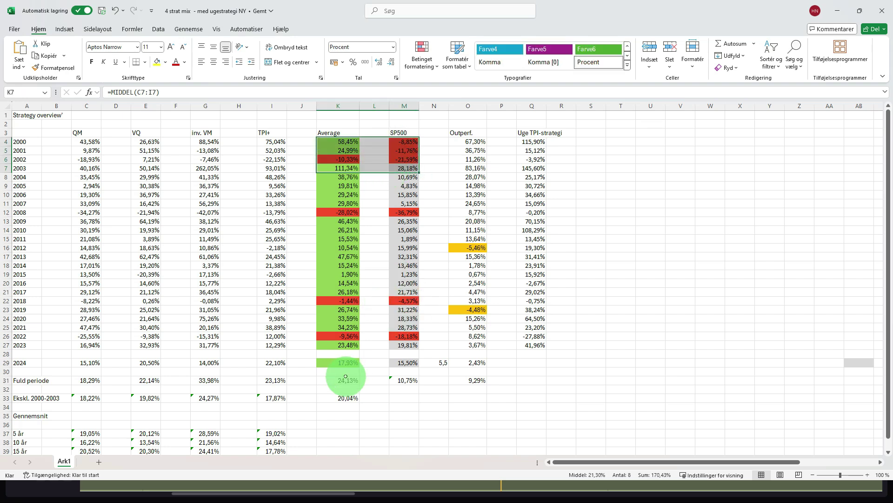
Inspect the formula behind the average in the Ekskl. 2000-2003 row.
left_click(345, 398)
double_click(345, 399)
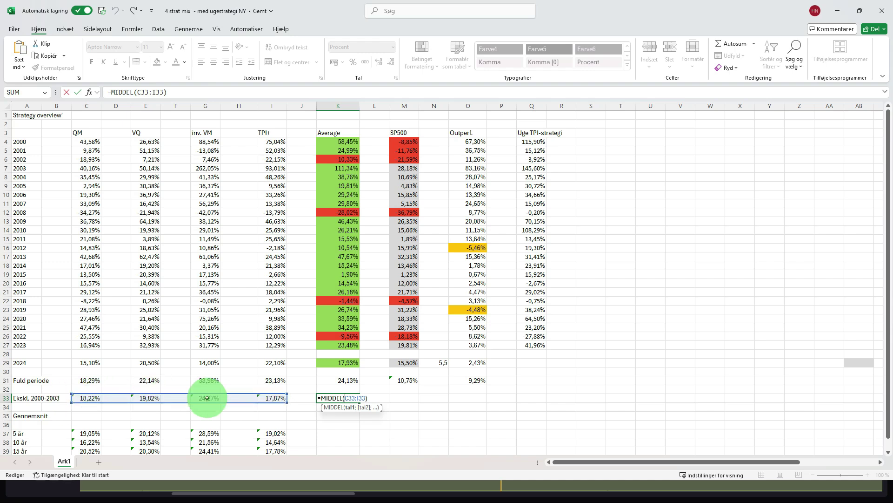
left_click(343, 413)
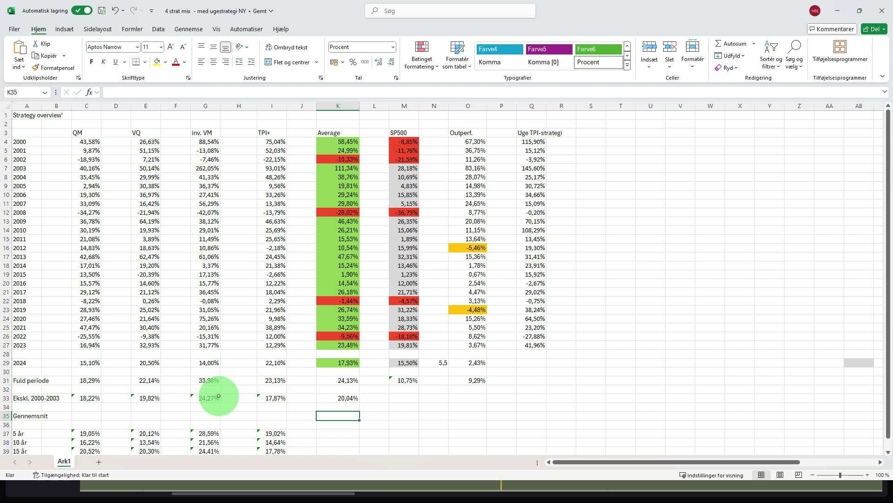
Fill in the SP500 return in cell M33 of the Ekskl. 2000-2003 row as 10,98%.
left_click(404, 398)
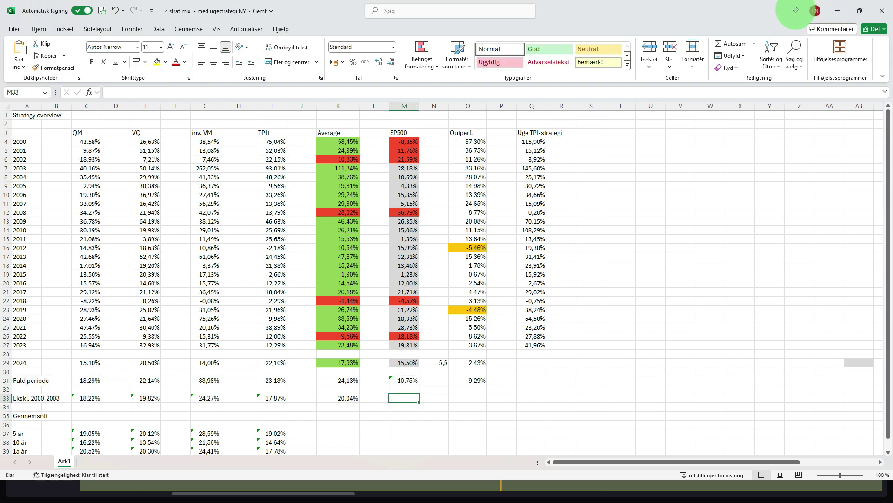
type("10,98%")
key("Return")
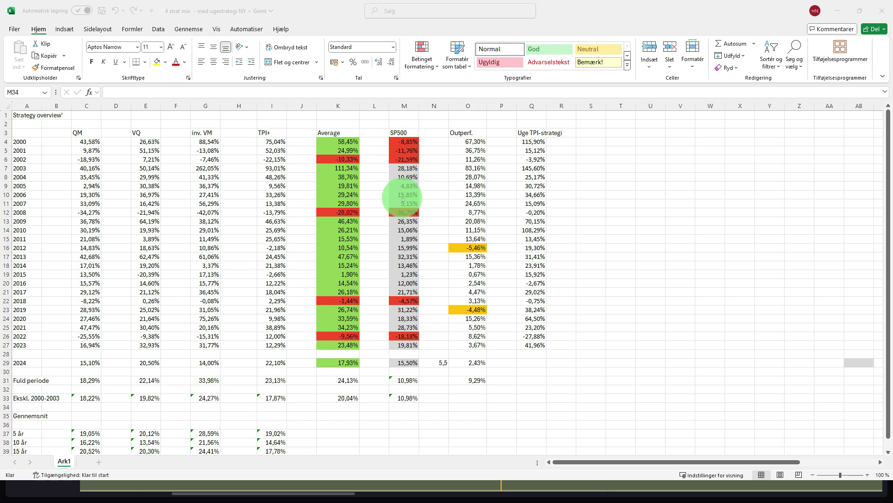
Inspect the formulas behind the SP500 return and the strategy average in the Ekskl. 2000-2003 row.
left_click(407, 399)
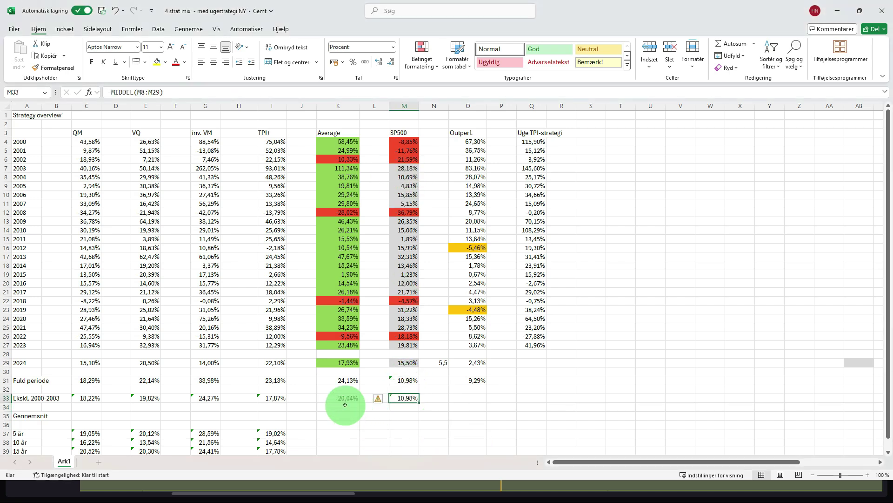
left_click(342, 398)
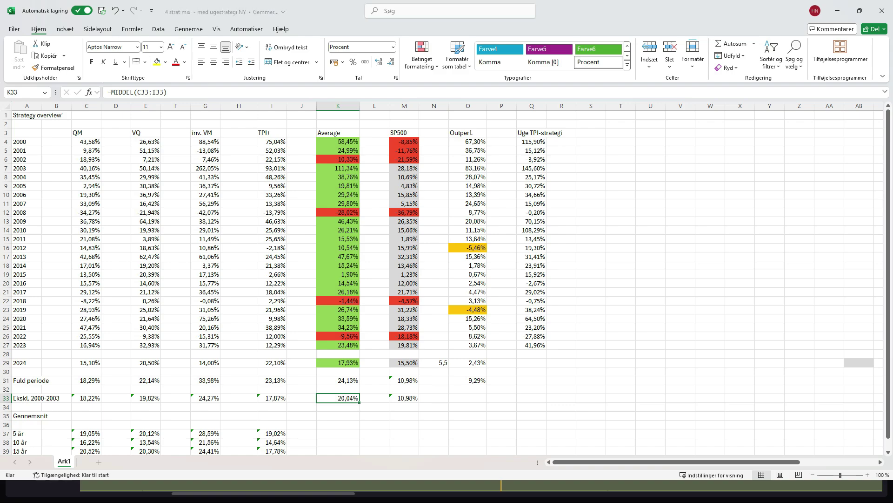
Switch to the TradingView S&P 500 E-mini charts and examine the down arrows at the May, July and September 2024 highs on the daily chart.
left_click(838, 10)
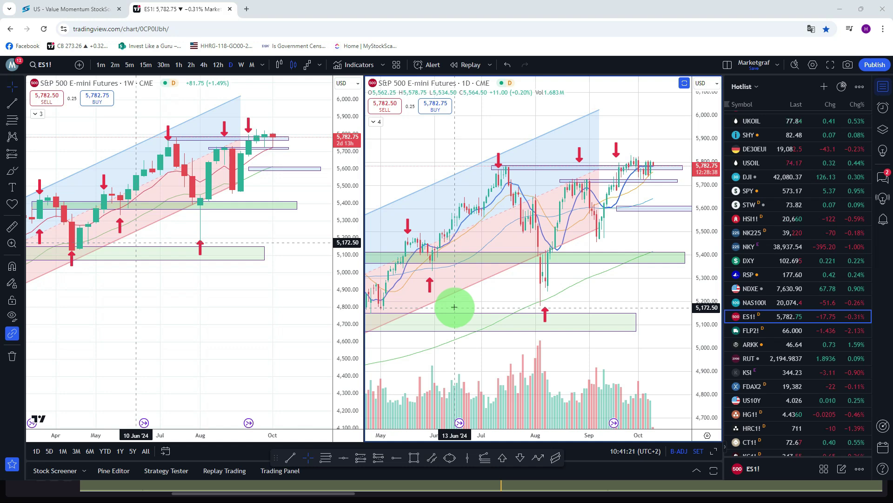
left_click(405, 226)
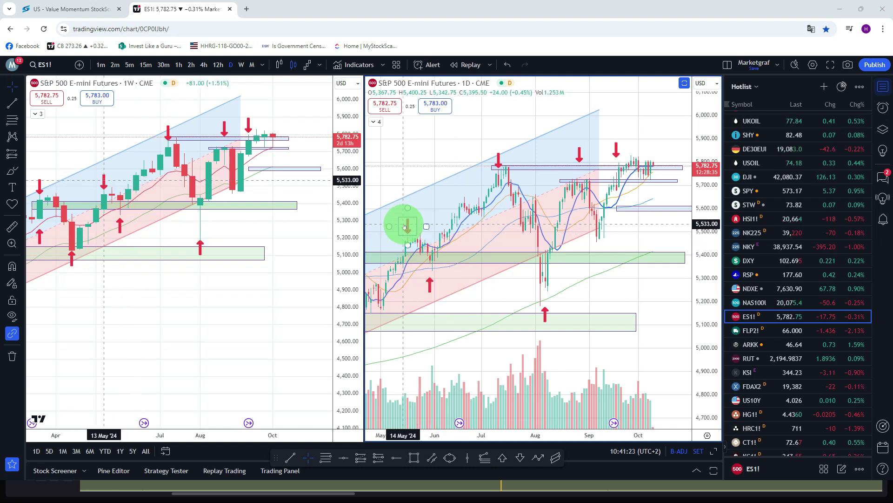
left_click(499, 156)
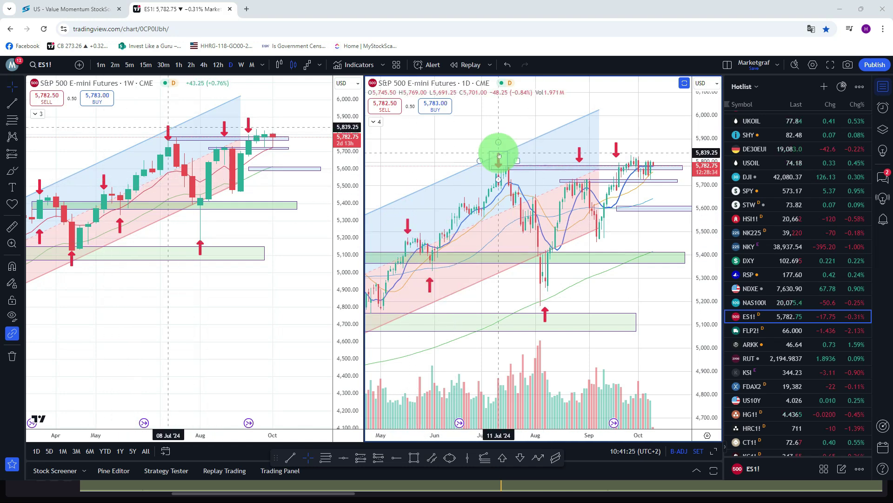
left_click(619, 168)
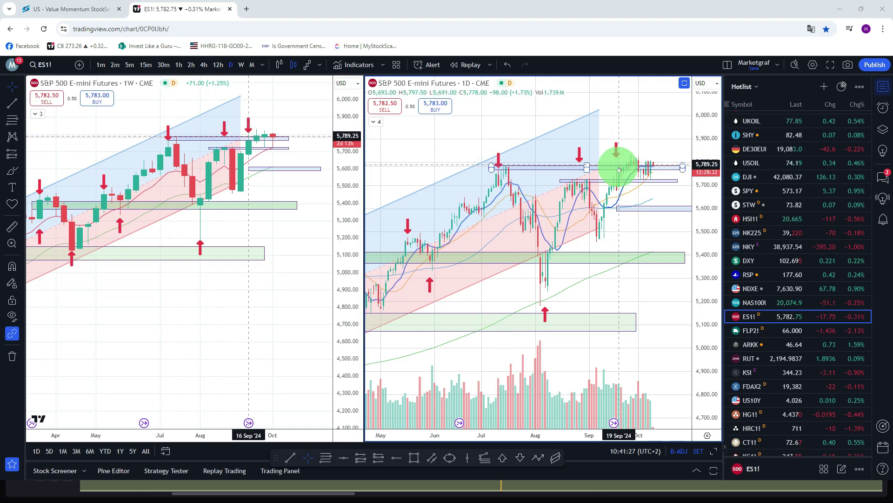
left_click(621, 150)
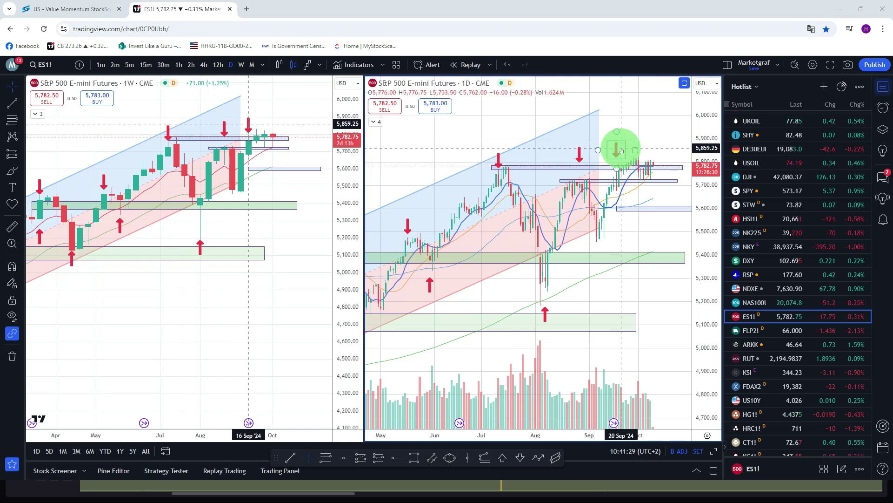
Review the daily chart's arrow signals from January 2024 through the spring and on to the summer highs and lows.
left_click_drag(409, 159, 528, 134)
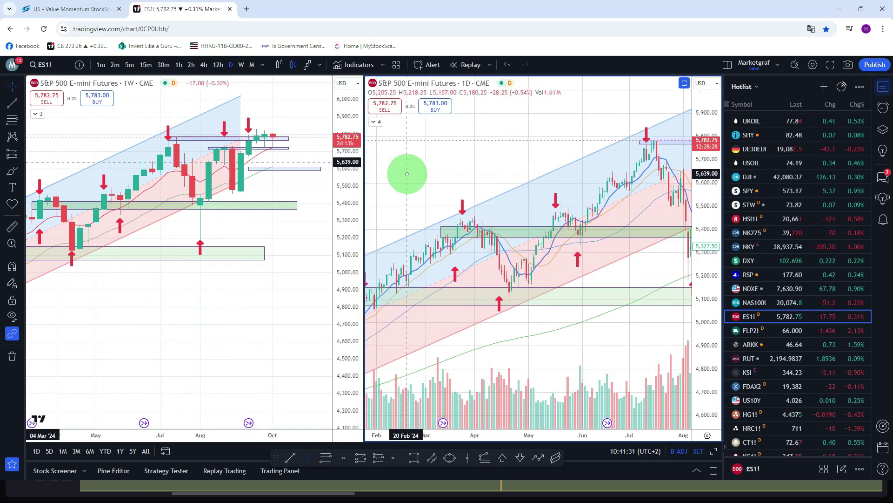
mouse_move(407, 174)
left_mouse_down()
mouse_move(516, 163)
mouse_move(495, 190)
mouse_move(561, 135)
mouse_move(441, 158)
left_mouse_up()
left_click(480, 224)
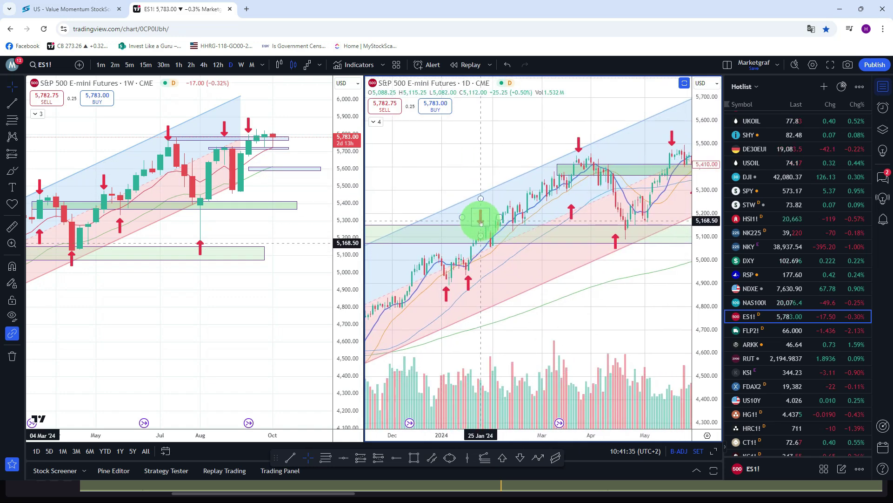
left_click(491, 253)
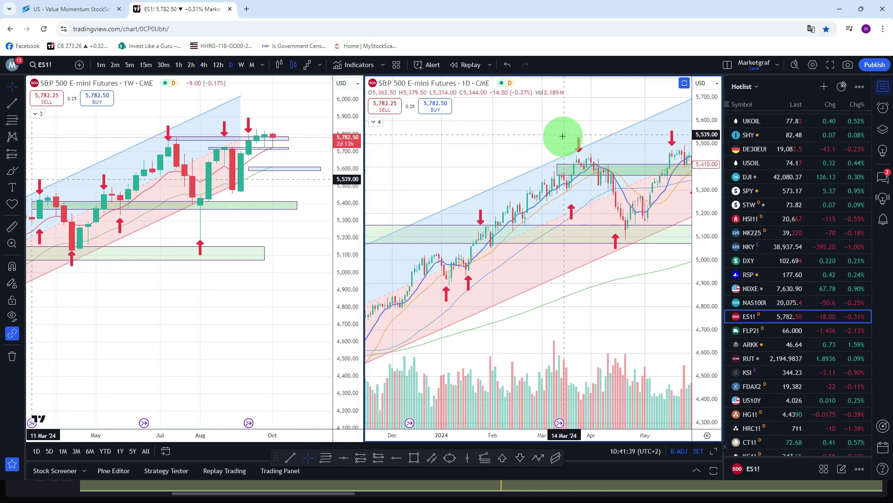
left_click_drag(563, 136, 462, 243)
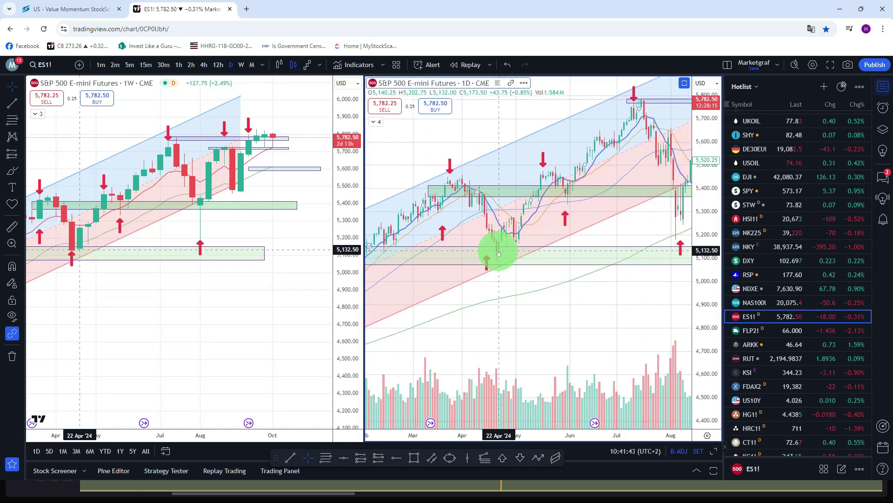
left_click_drag(610, 250, 454, 266)
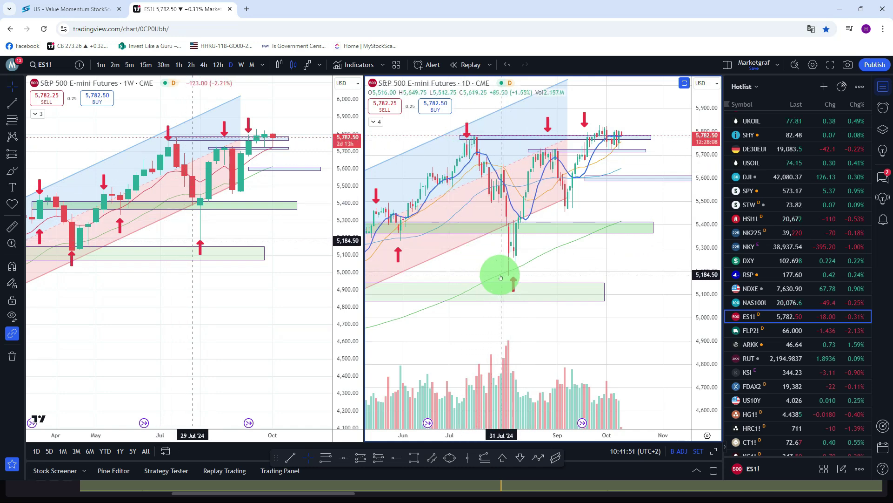
Measure the daily chart's decline from the July 2024 high to the August low, and clear the measurement.
left_click(469, 130)
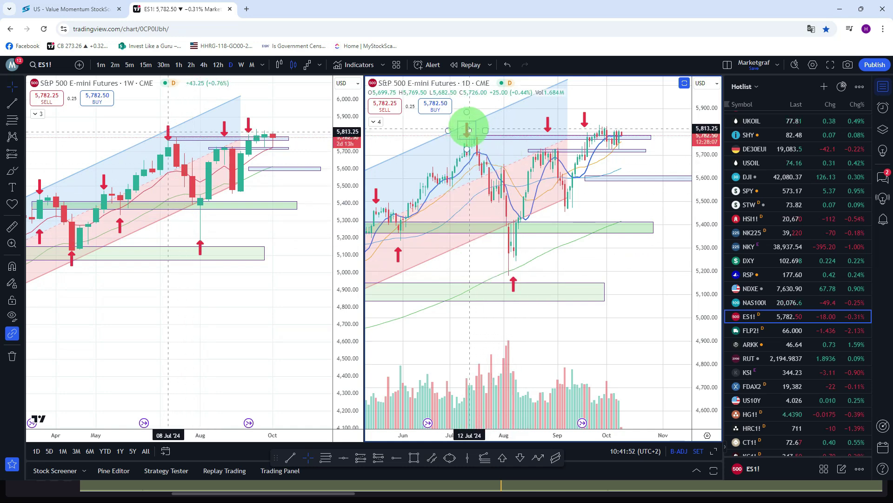
left_click(512, 282)
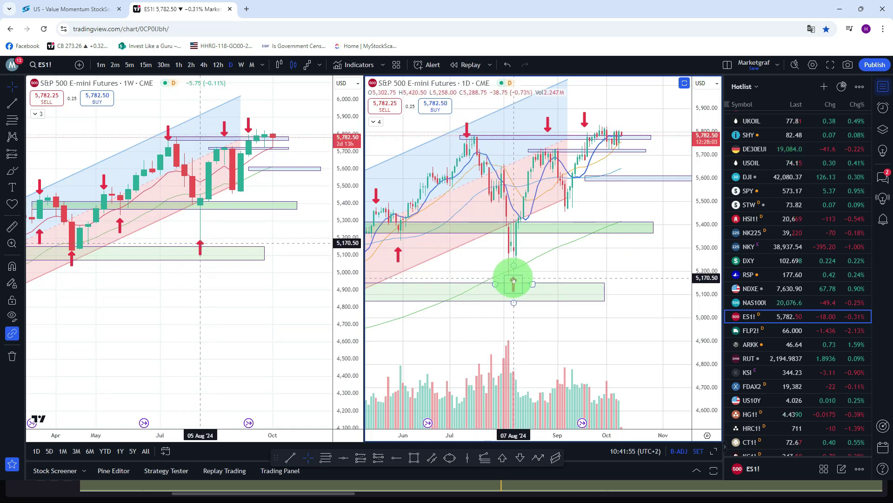
left_click(473, 144)
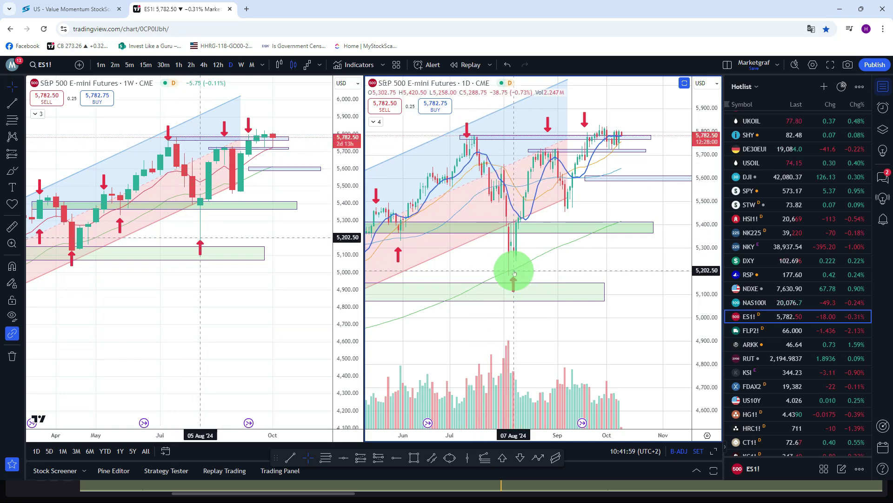
left_click(12, 226)
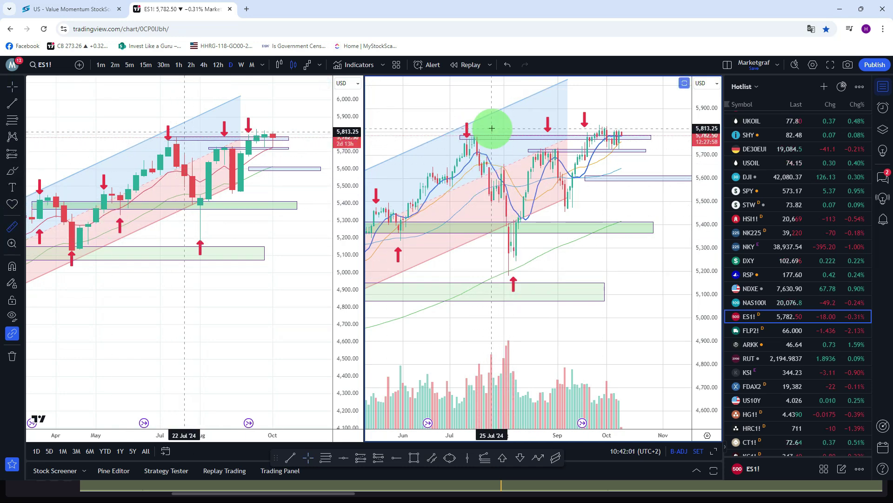
left_click(467, 155)
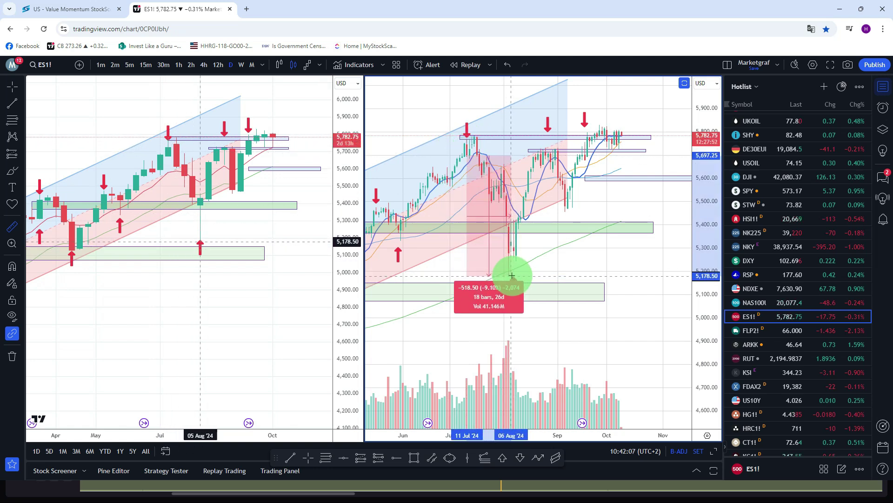
left_click(511, 241)
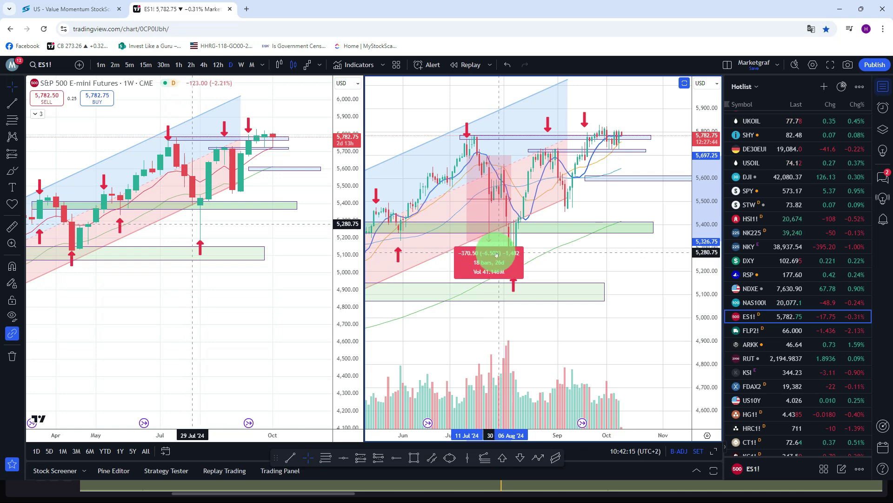
left_click(590, 274)
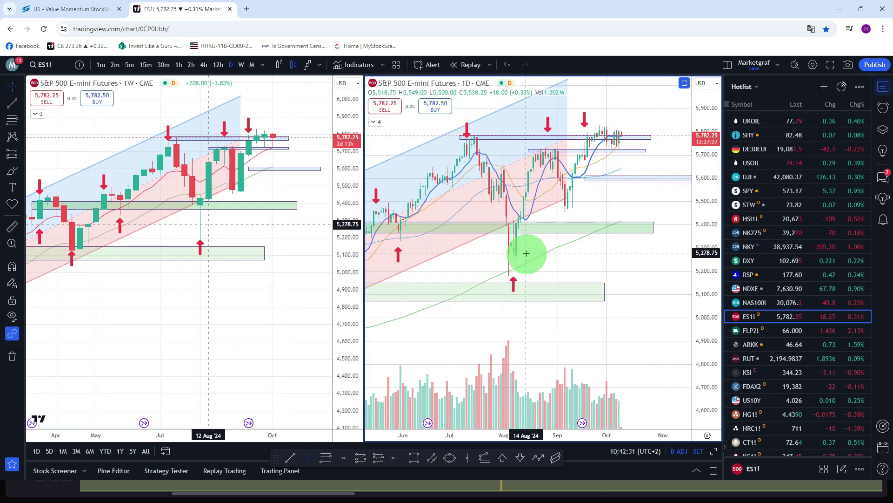
Examine the weekly chart's price history back to 2022 and forward again to October 2024.
left_click_drag(473, 263, 568, 243)
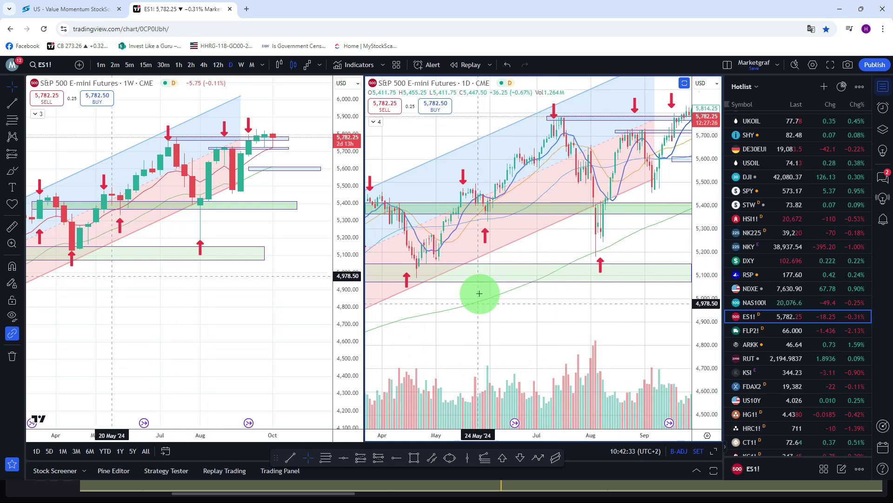
left_click_drag(148, 317, 353, 286)
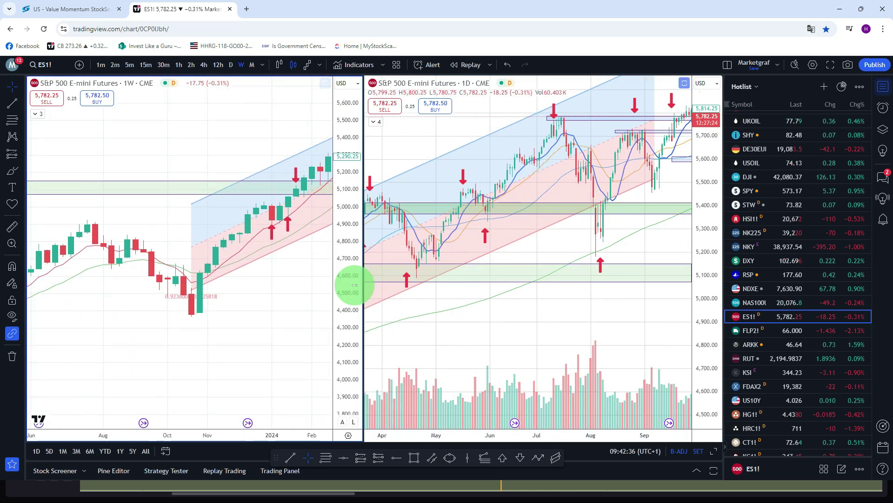
left_click_drag(275, 311, 343, 285)
left_click_drag(214, 327, 313, 309)
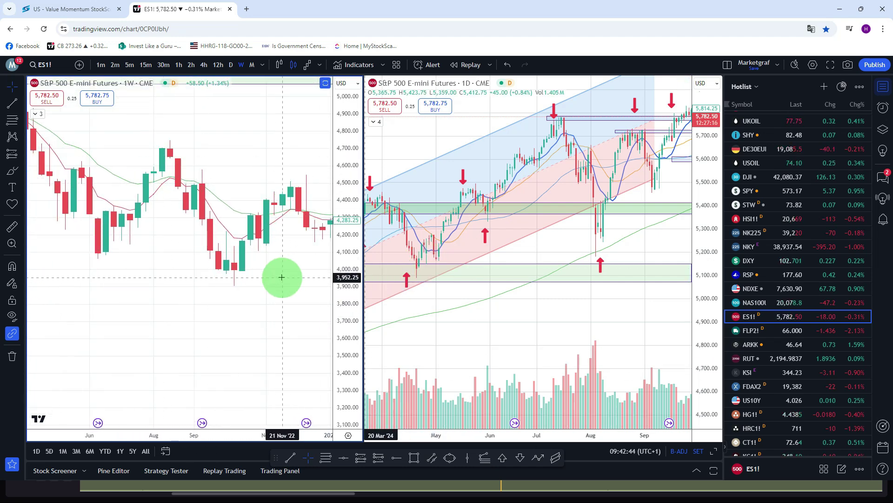
left_click_drag(281, 277, 105, 285)
left_click_drag(253, 264, 134, 283)
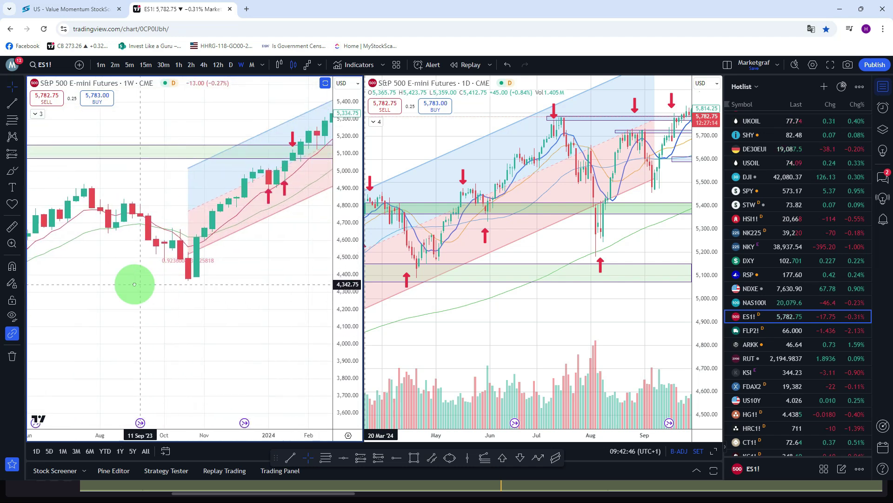
left_click_drag(239, 252, 159, 293)
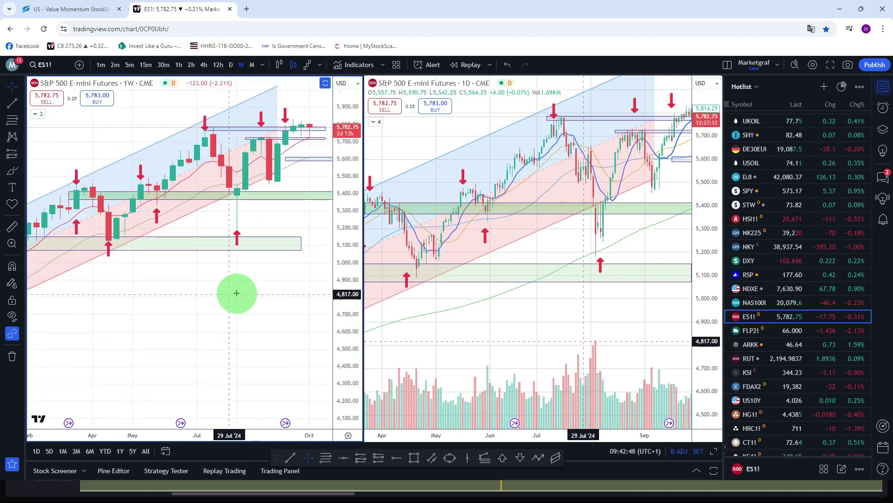
left_click_drag(236, 293, 198, 294)
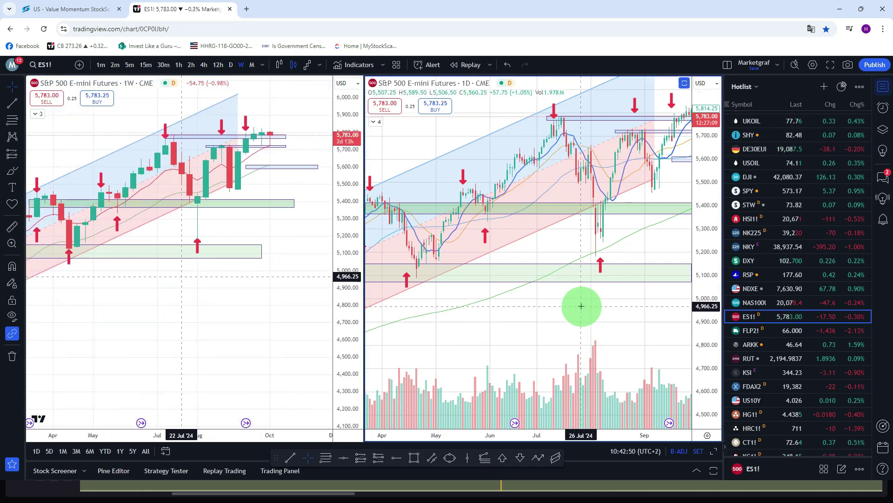
Examine the daily chart's green zone near 5,400, the September price moves and the July peak.
left_click_drag(581, 305, 507, 341)
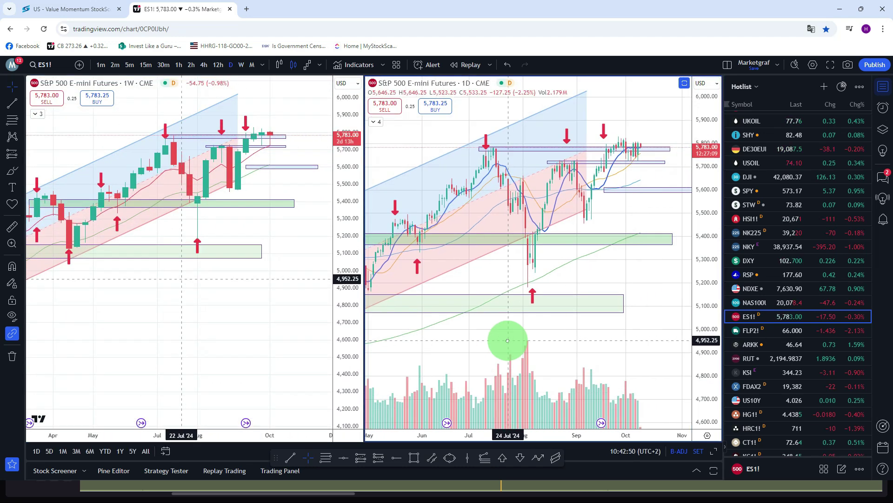
left_click(547, 237)
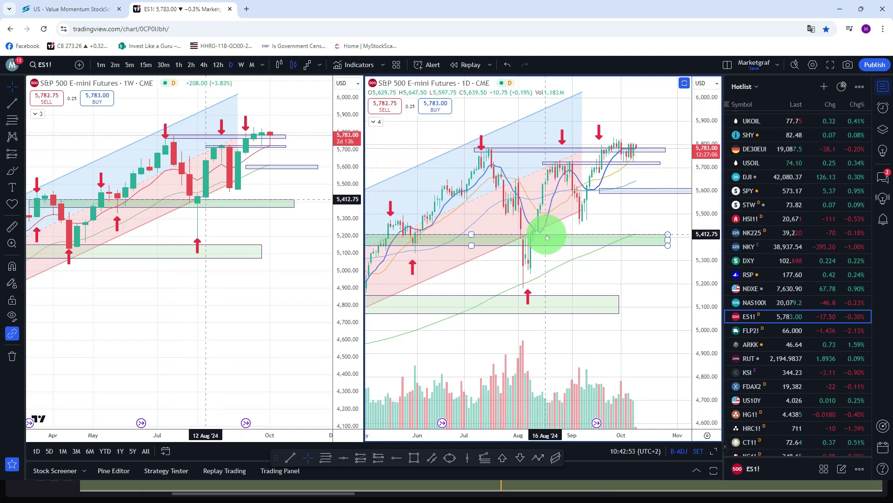
left_click(603, 152)
left_click(585, 175)
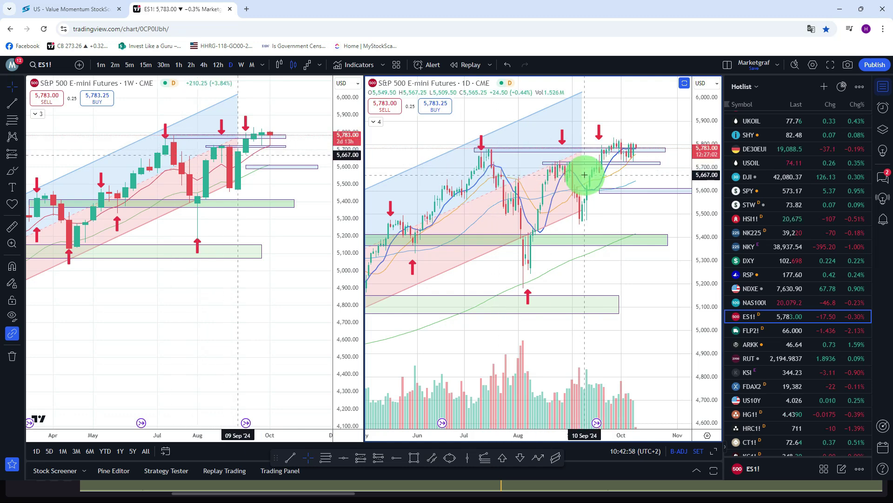
left_click(493, 150)
left_click(491, 196)
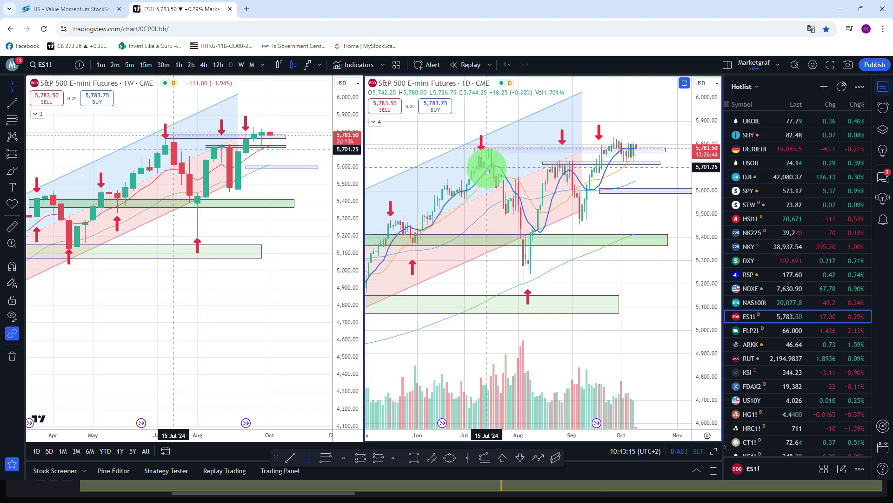
Examine the daily chart's June and August low arrows and the rebound into September, and compress its price scale.
left_click(526, 295)
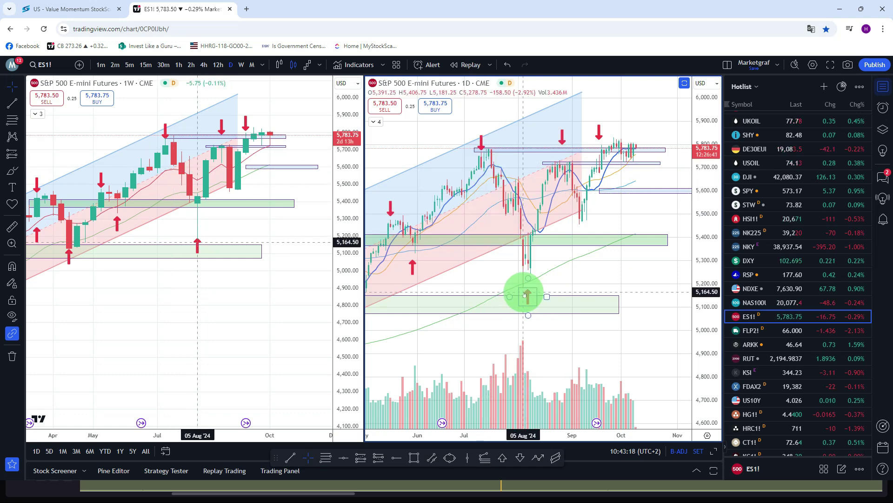
left_click_drag(559, 323, 592, 308)
left_click(453, 258)
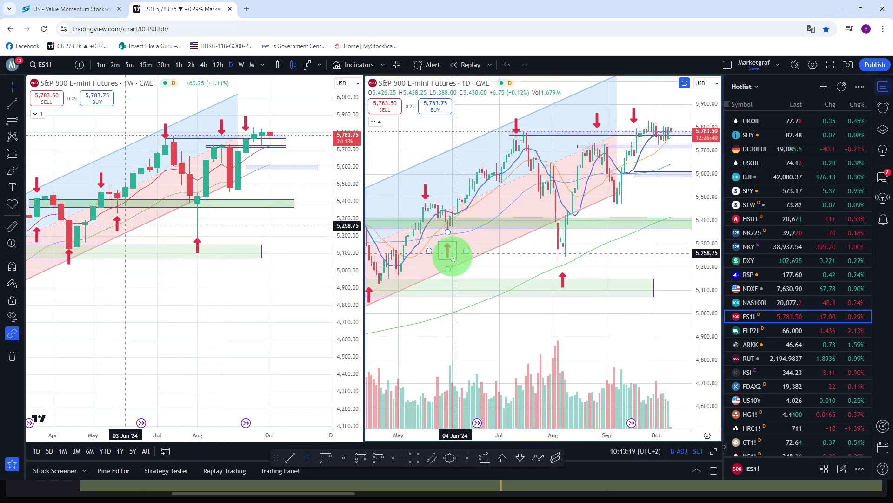
left_click(564, 280)
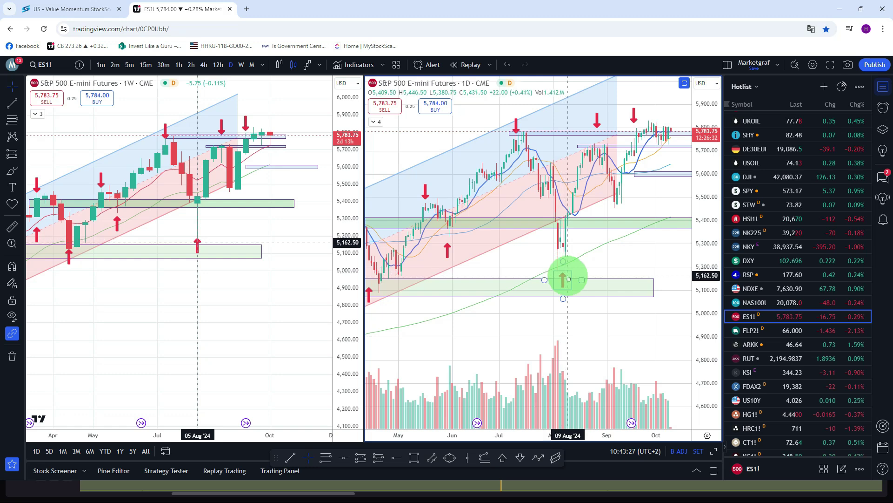
left_click_drag(612, 256, 580, 269)
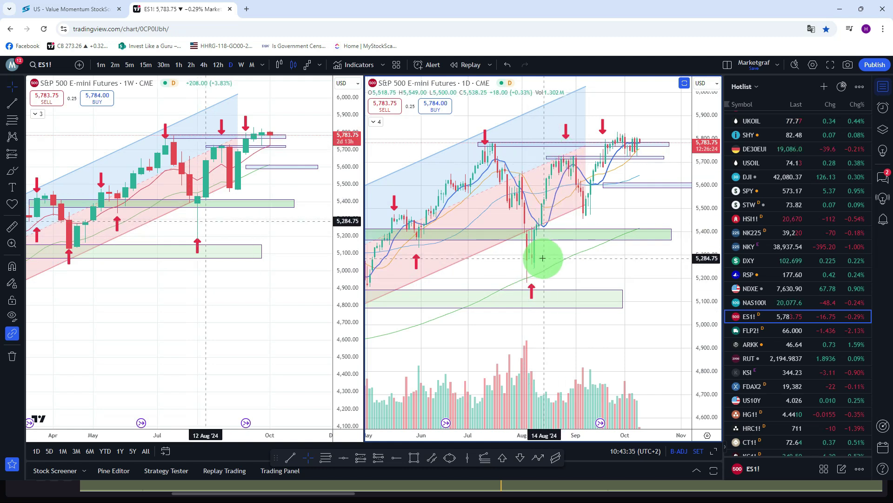
left_click(562, 158)
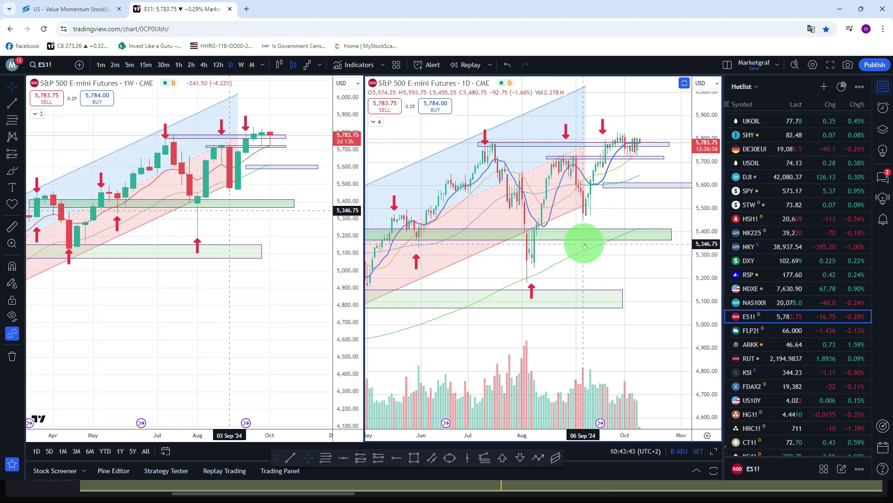
left_click_drag(710, 233, 661, 185)
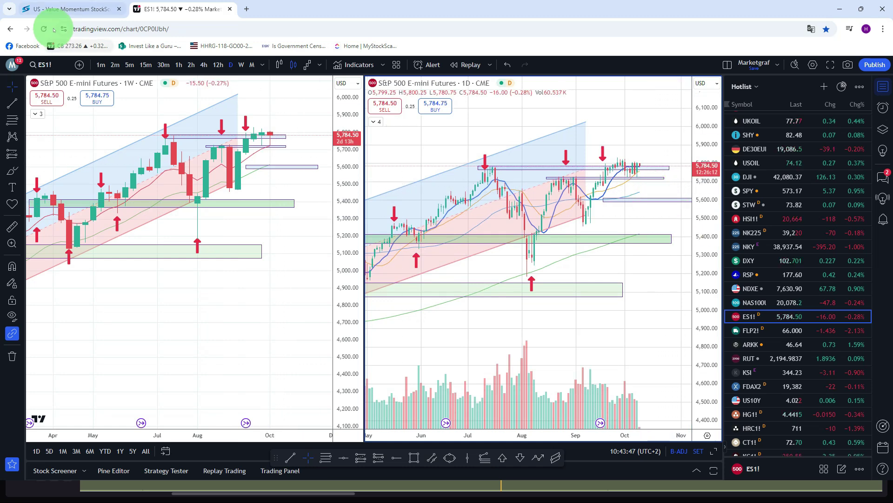
Switch to My Stock Scanner and open the US Algorithmic Strategies Mixer 01.10.2024 from the portfolios.
left_click(56, 9)
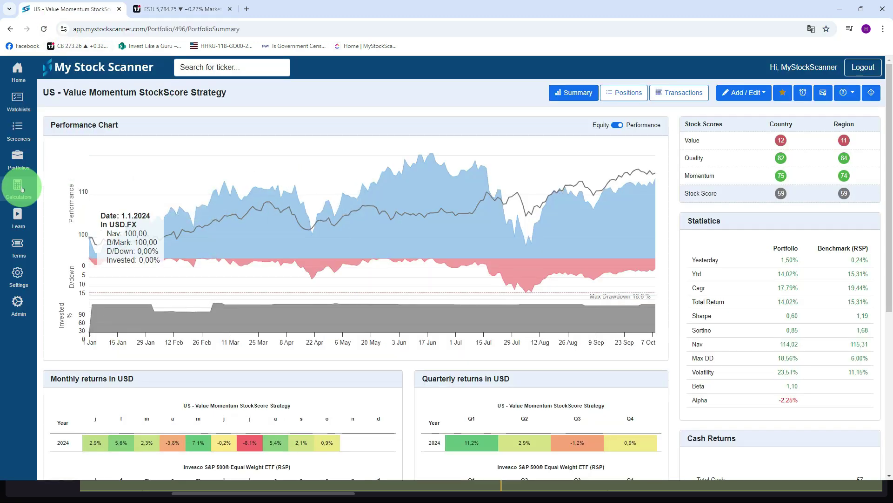
left_click(15, 157)
scroll(266, 301, "down", 5)
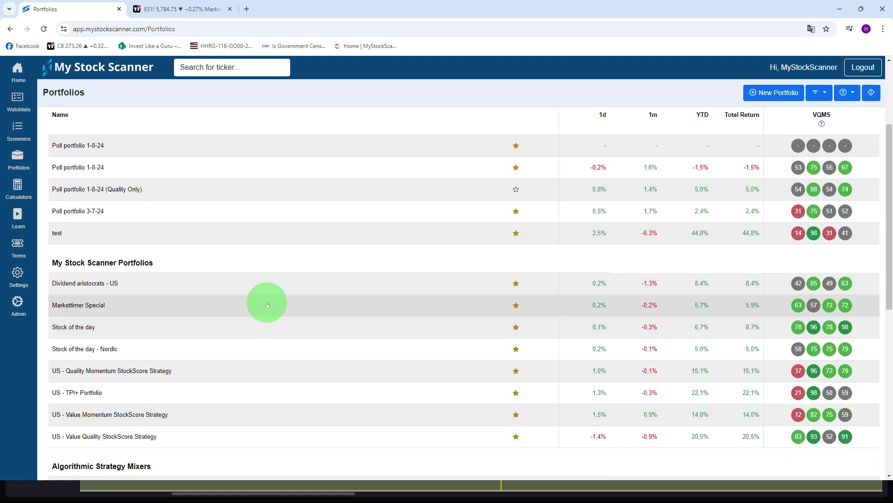
scroll(268, 303, "down", 2)
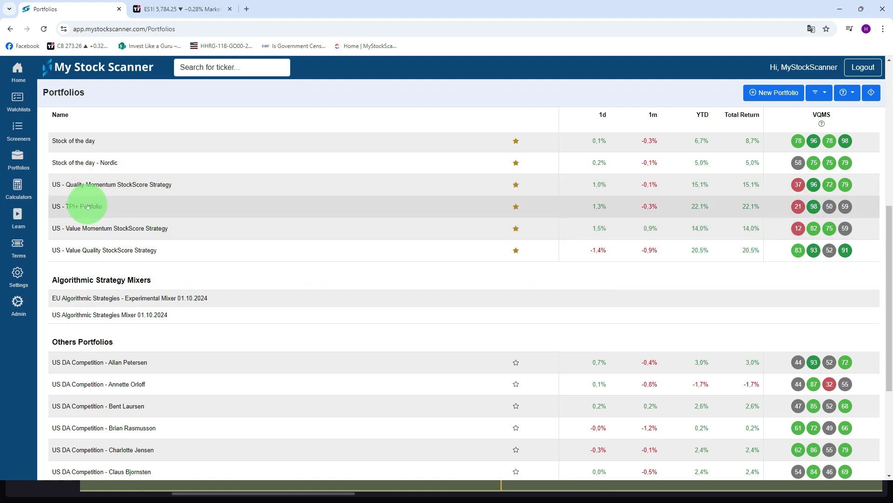
left_click(85, 316)
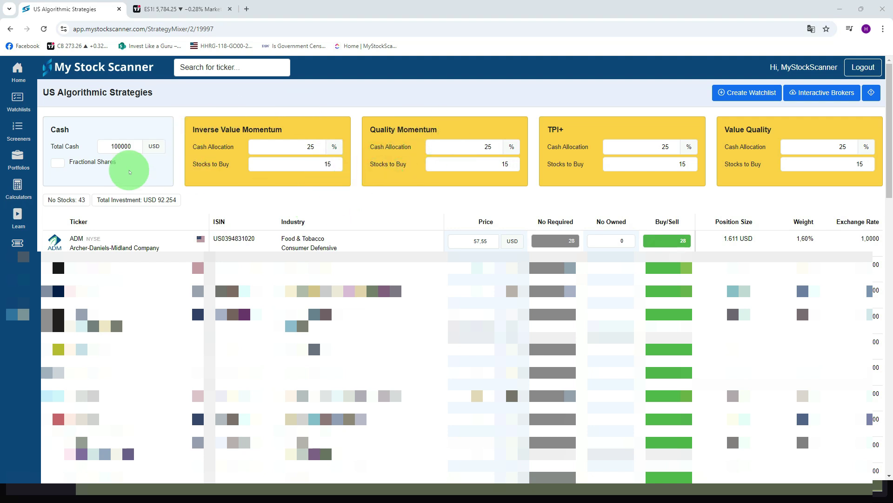
Try the fractional shares option on the 100000 USD total cash and turn it back off.
double_click(132, 146)
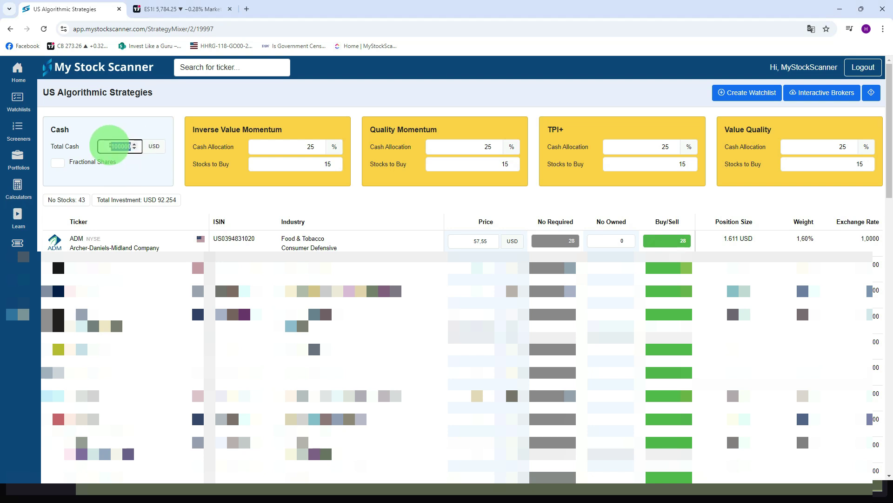
left_click(58, 163)
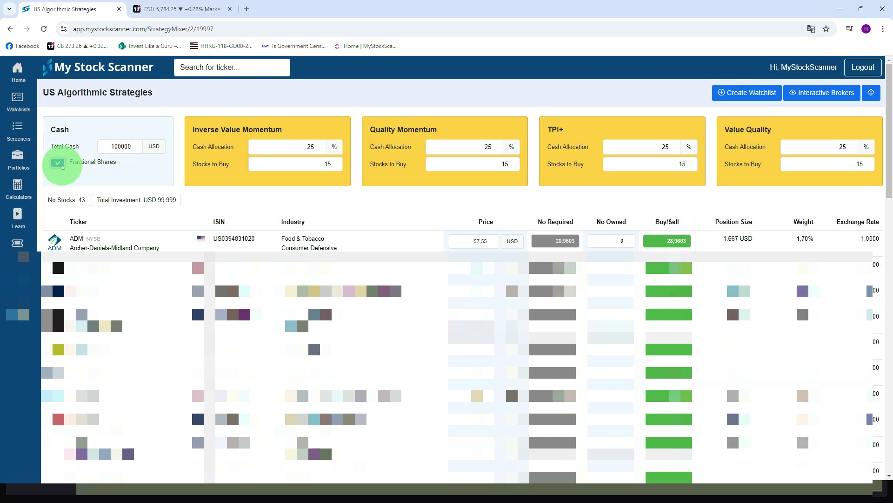
left_click(58, 163)
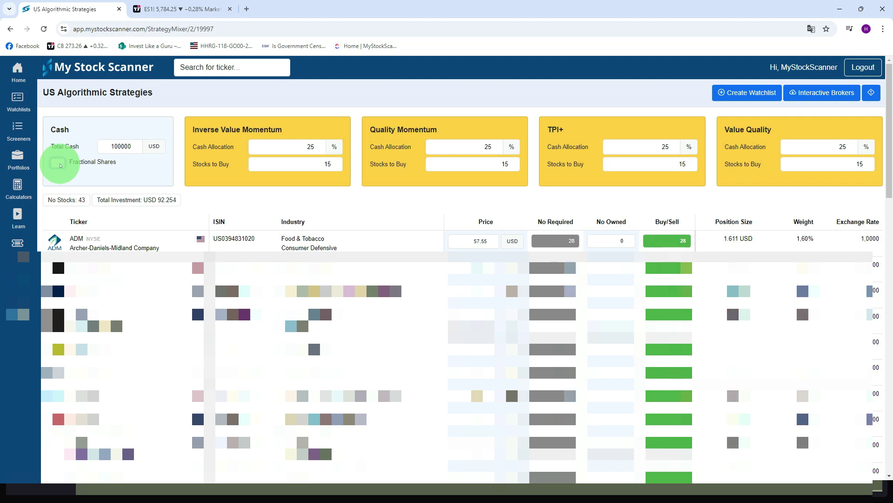
left_click(58, 163)
left_click(672, 241)
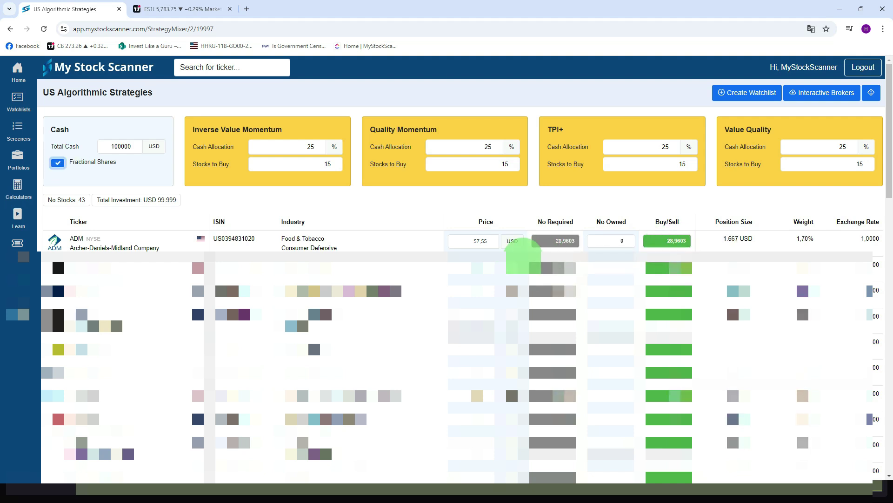
left_click(57, 163)
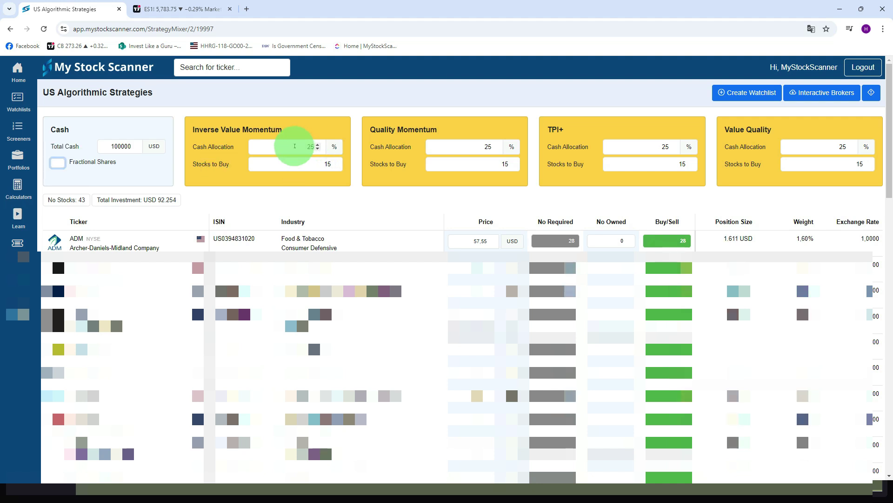
Set the cash allocation to 50% for Inverse Value Momentum and 0% for Value Quality.
left_click_drag(295, 146, 276, 138)
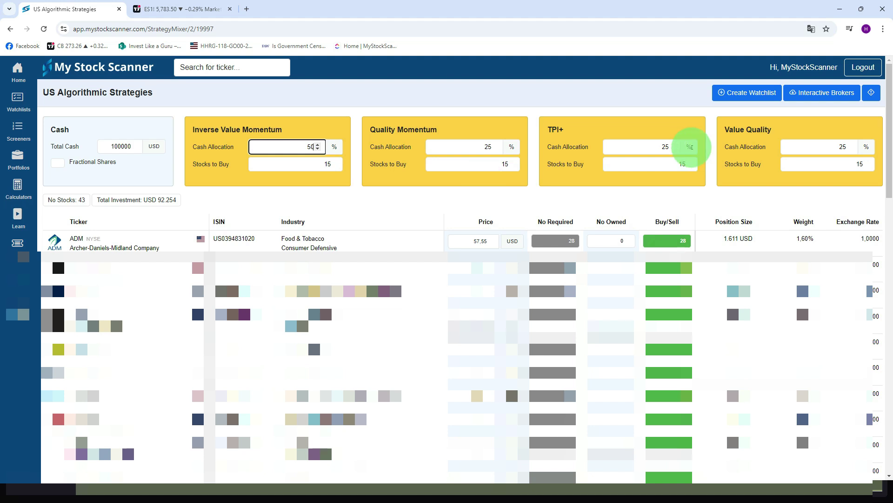
double_click(843, 147)
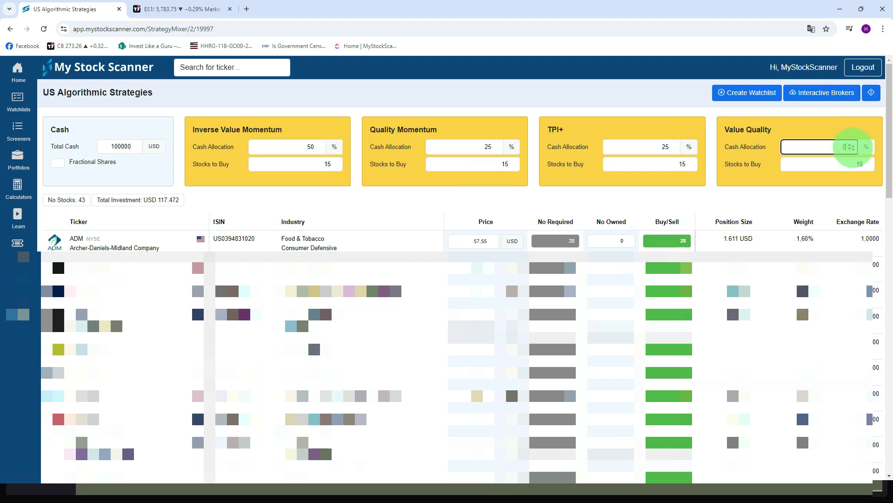
type("0")
left_click(488, 179)
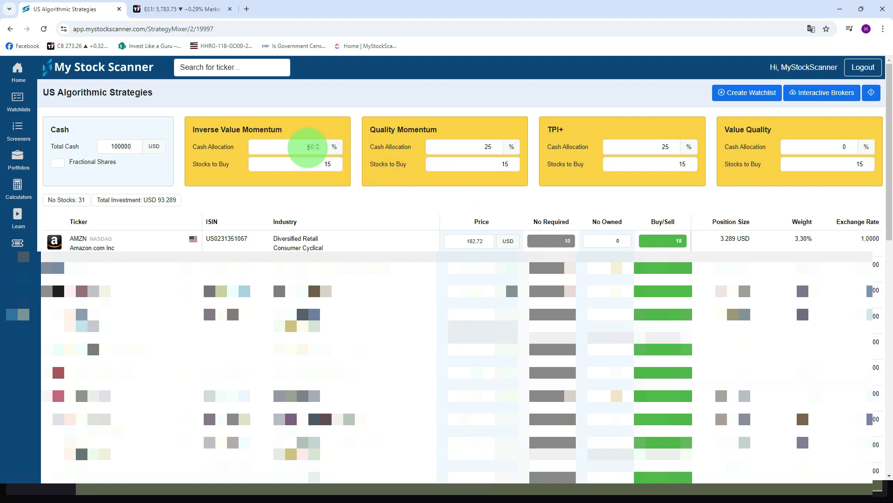
Restore the Inverse Value Momentum and Value Quality cash allocations to 25% each.
double_click(309, 147)
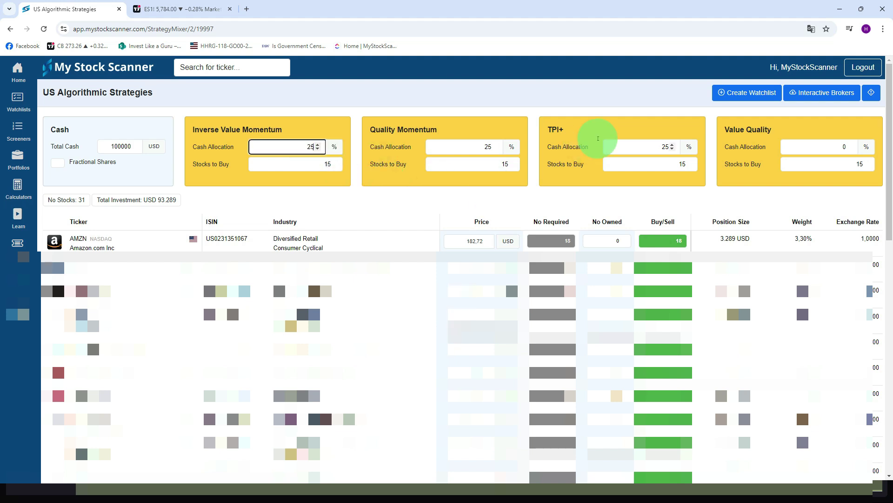
double_click(840, 147)
type("25")
left_click(791, 127)
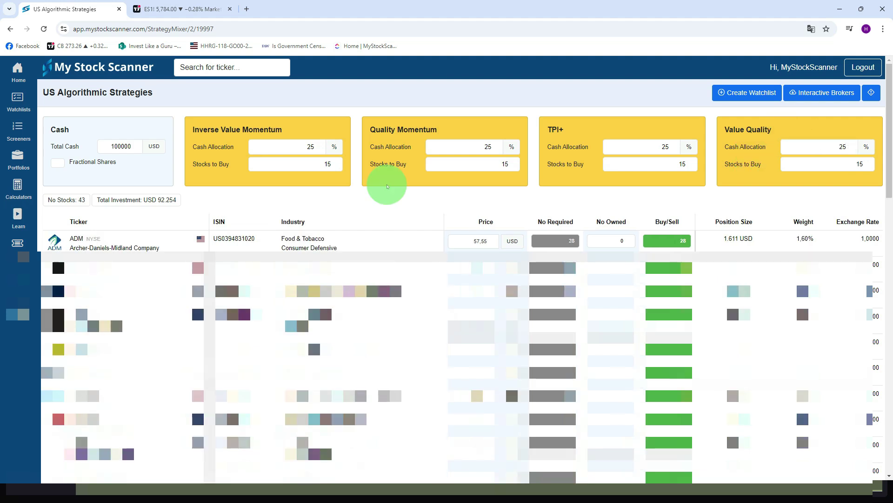
Set the stocks to buy to 5 for Inverse Value Momentum, Quality Momentum, TPI+ and Value Quality.
double_click(315, 164)
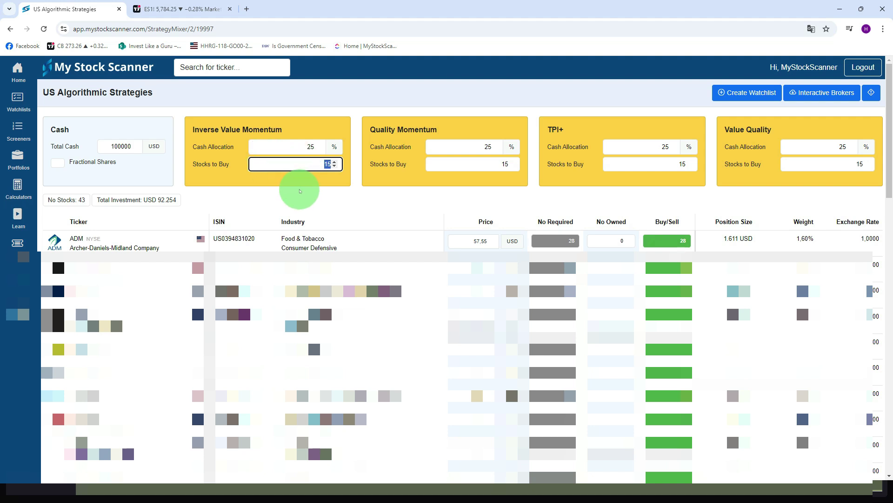
type("5")
double_click(509, 164)
type("5")
double_click(683, 163)
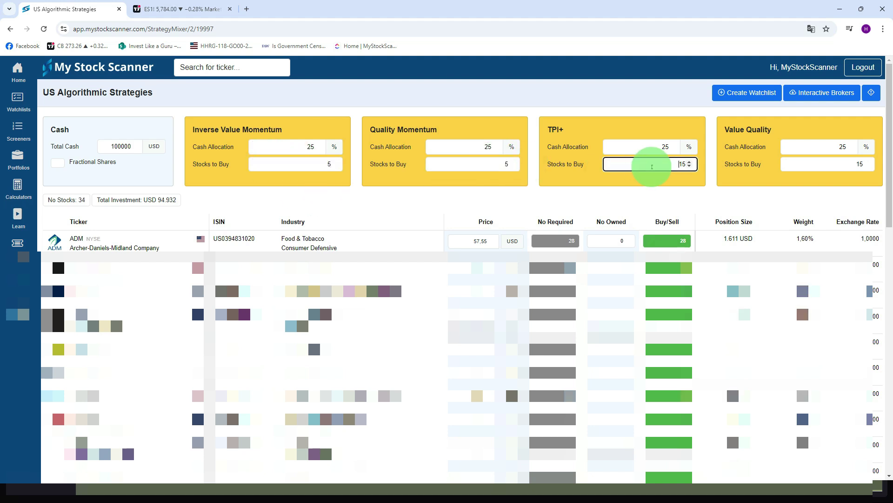
type("5")
double_click(859, 164)
type("5")
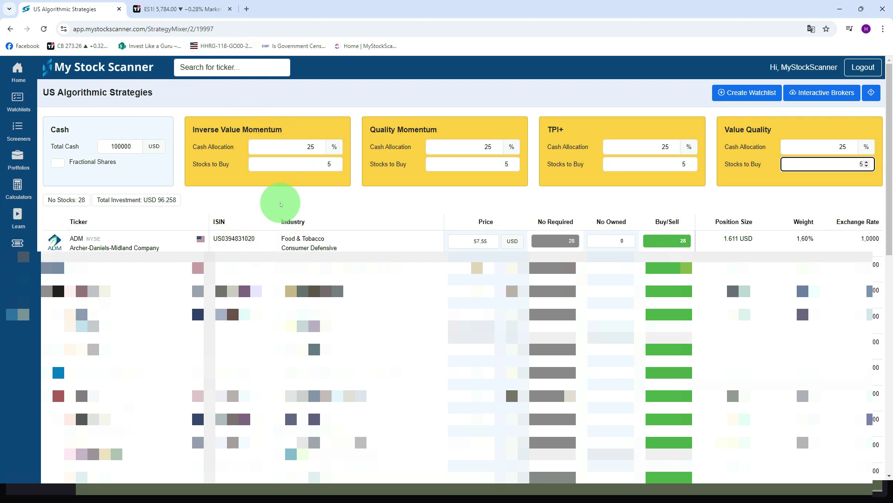
Switch to the strategy overview spreadsheet in Excel and examine the 2019 average return, SP500 return and outperformance.
left_click(164, 14)
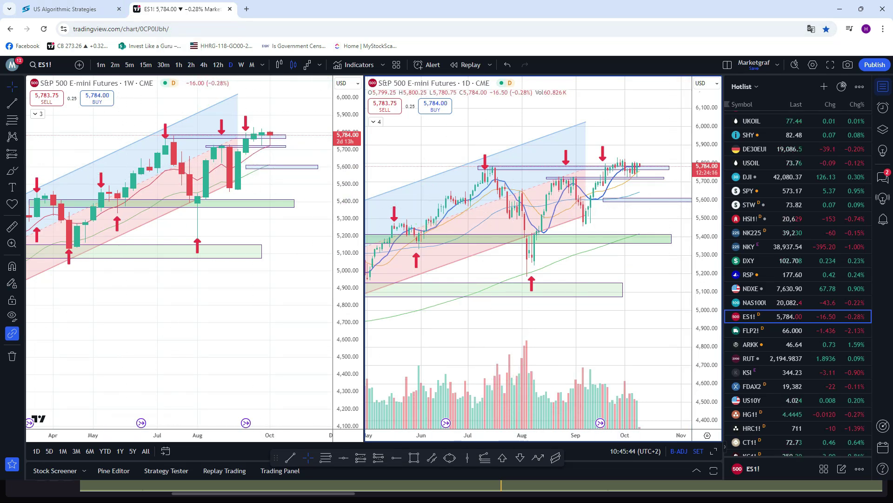
key("alt+Tab")
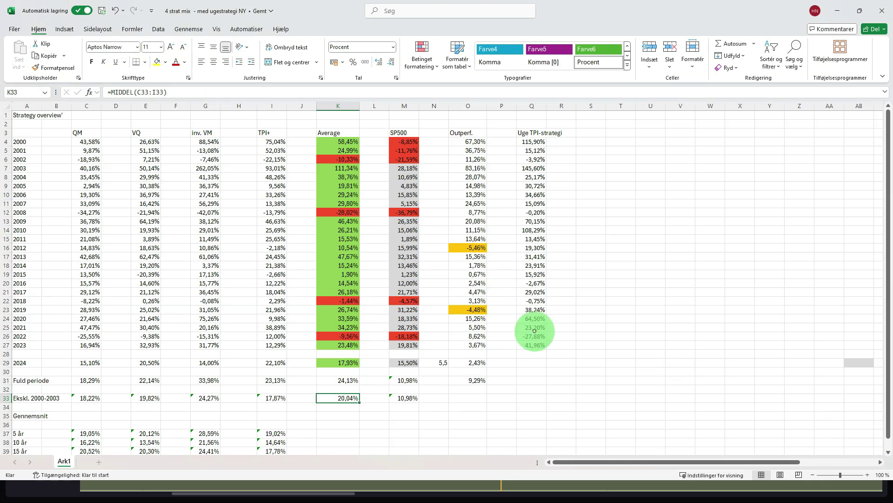
left_click(5, 318)
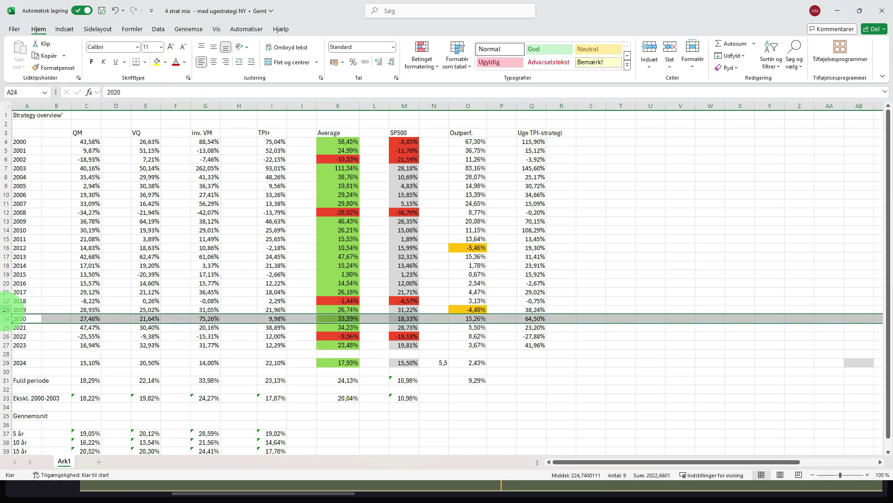
left_click(6, 310)
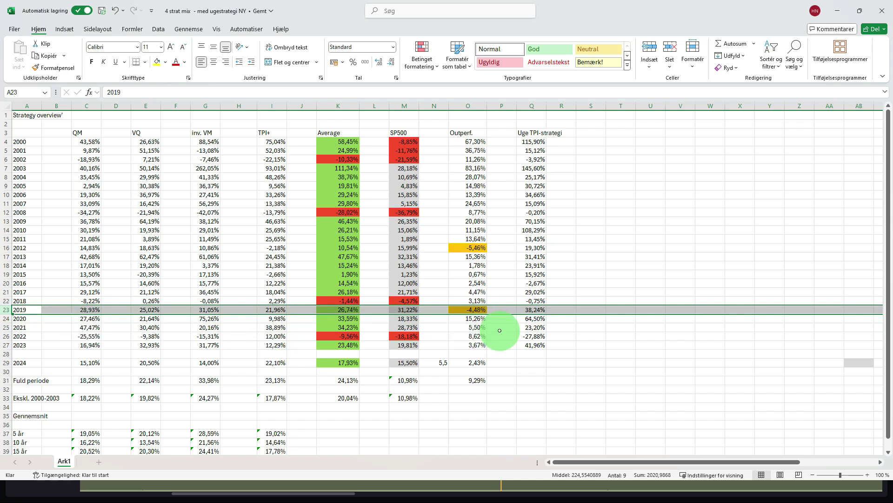
left_click(405, 309)
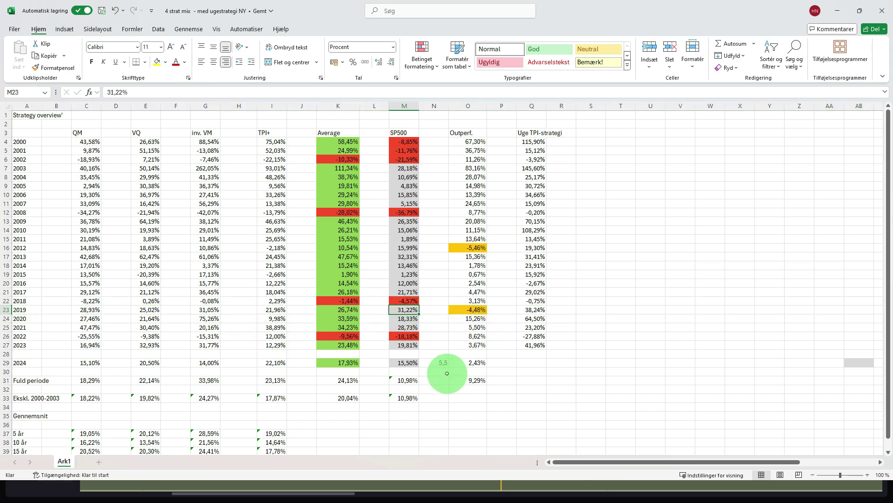
left_click(349, 310)
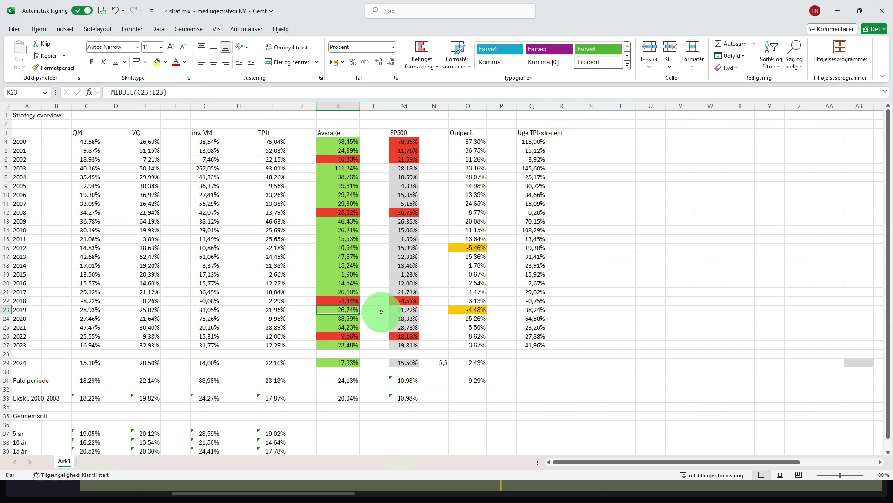
left_click(468, 309)
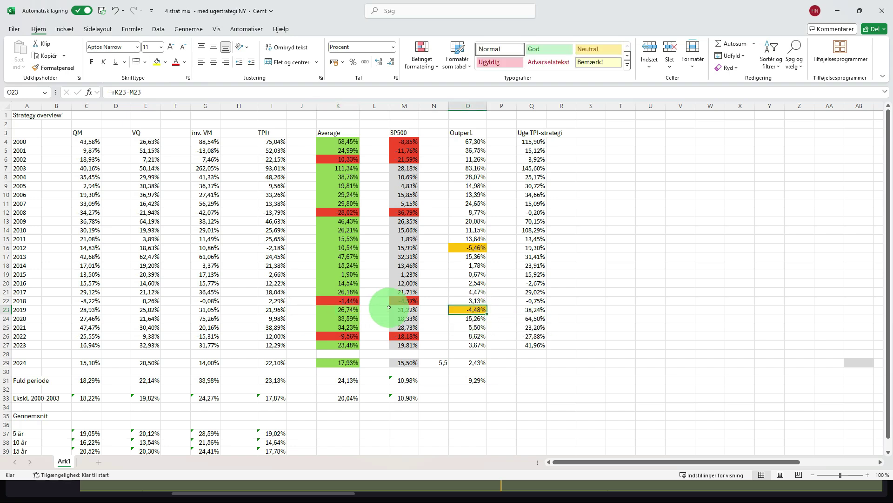
Examine the 2012 row and the outperformance figures from 2011 back to 2007.
left_click(3, 248)
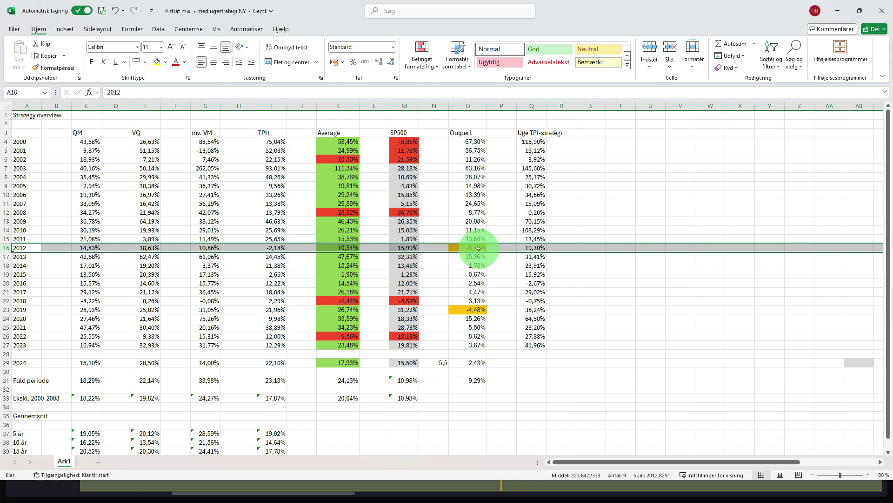
left_click(474, 238)
left_click(474, 230)
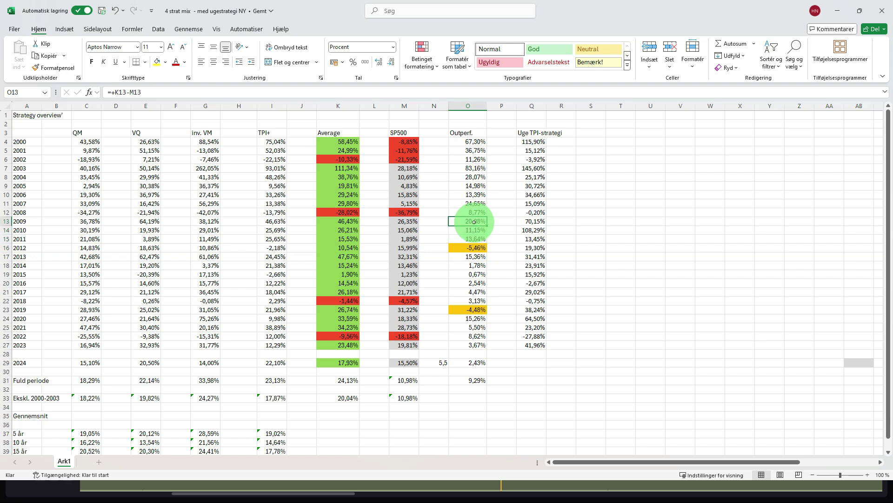
left_click(474, 212)
left_click(475, 203)
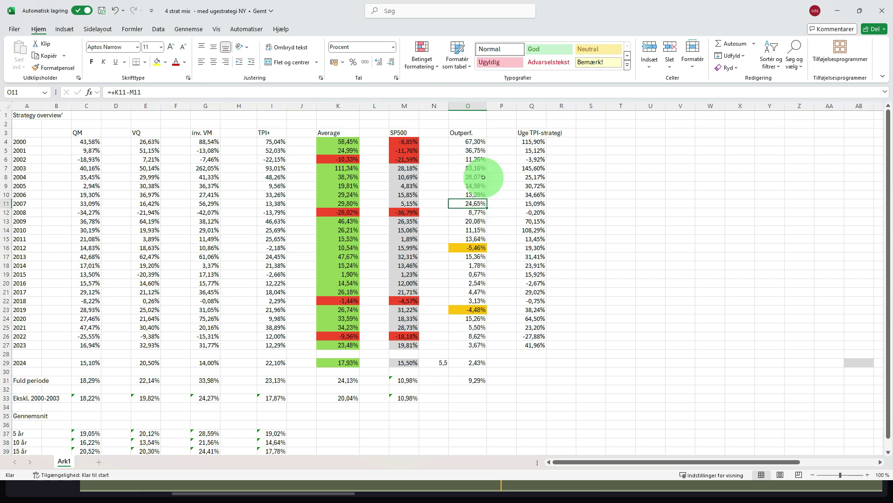